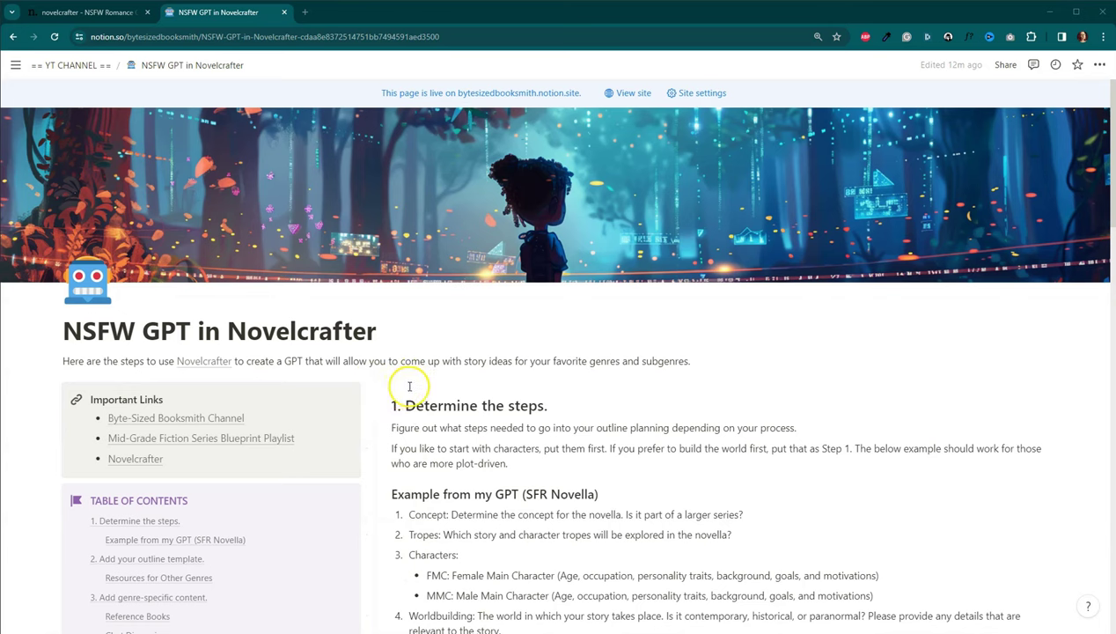
# - Browse the Your Novels library and open the NSFW Romance GPT novel to its Plan board
pyautogui.scroll(-2, 410, 386)
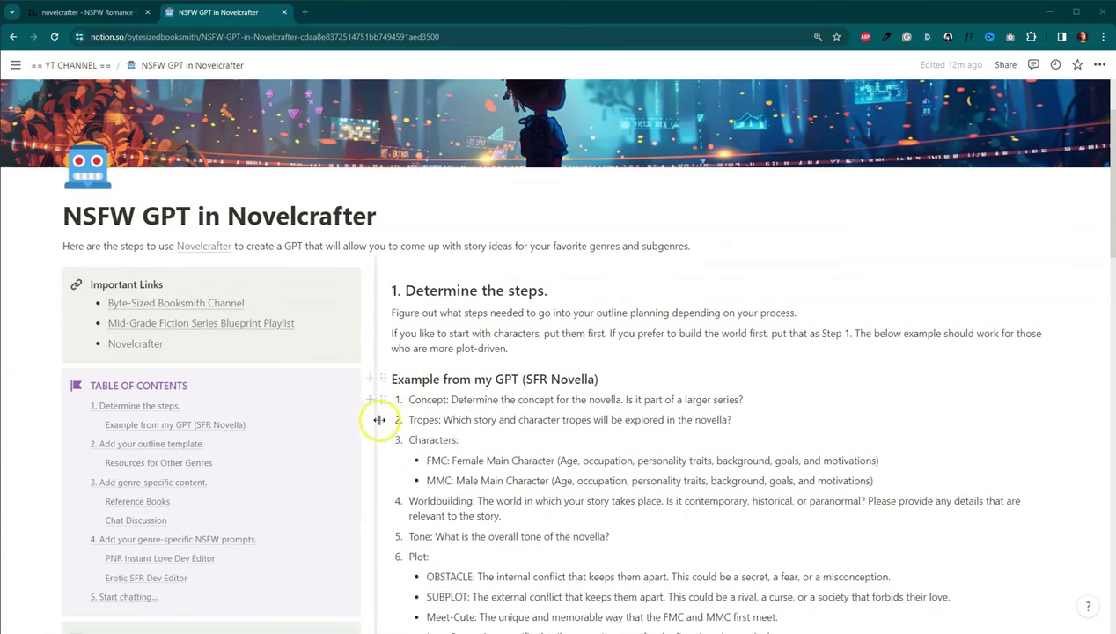
pyautogui.scroll(-1, 411, 412)
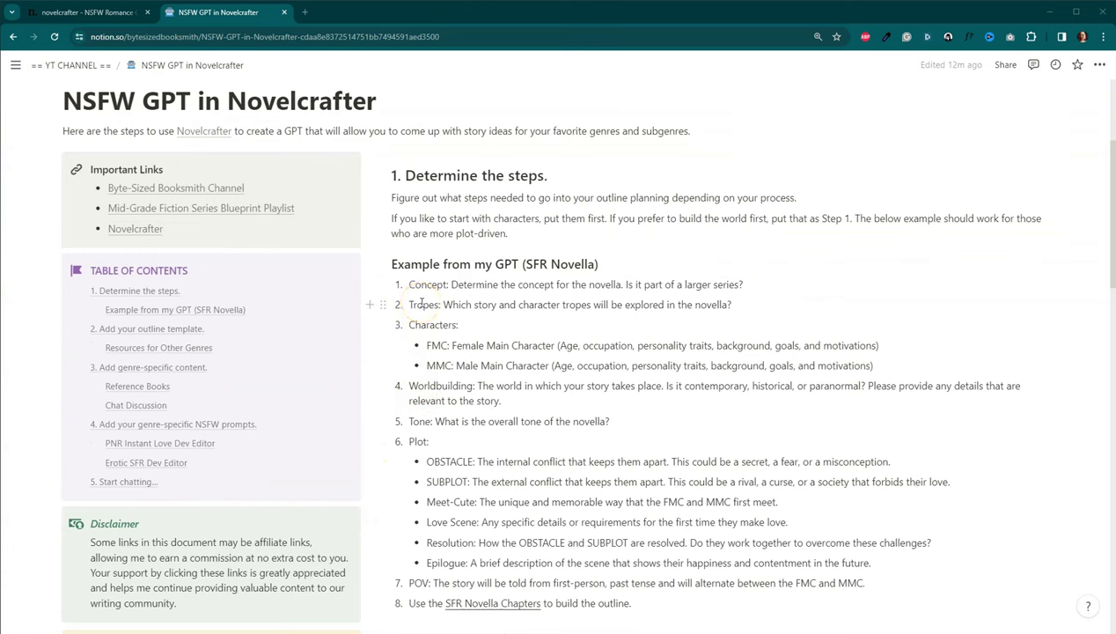
pyautogui.scroll(-2, 422, 303)
pyautogui.click(399, 346)
pyautogui.scroll(-1, 398, 348)
pyautogui.scroll(-3, 373, 387)
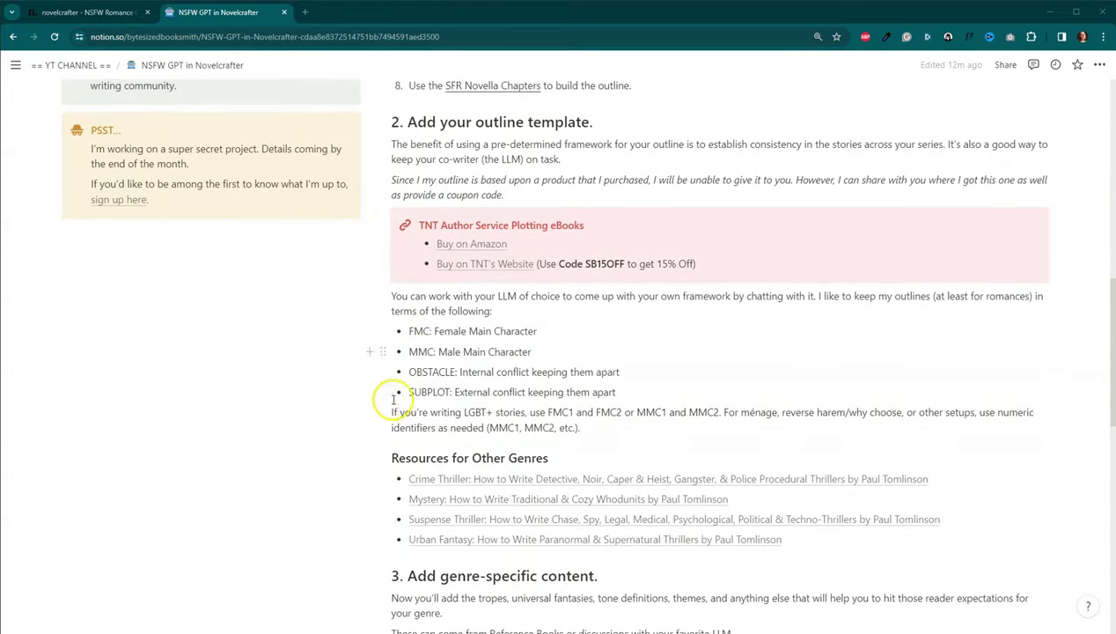
pyautogui.scroll(-5, 375, 414)
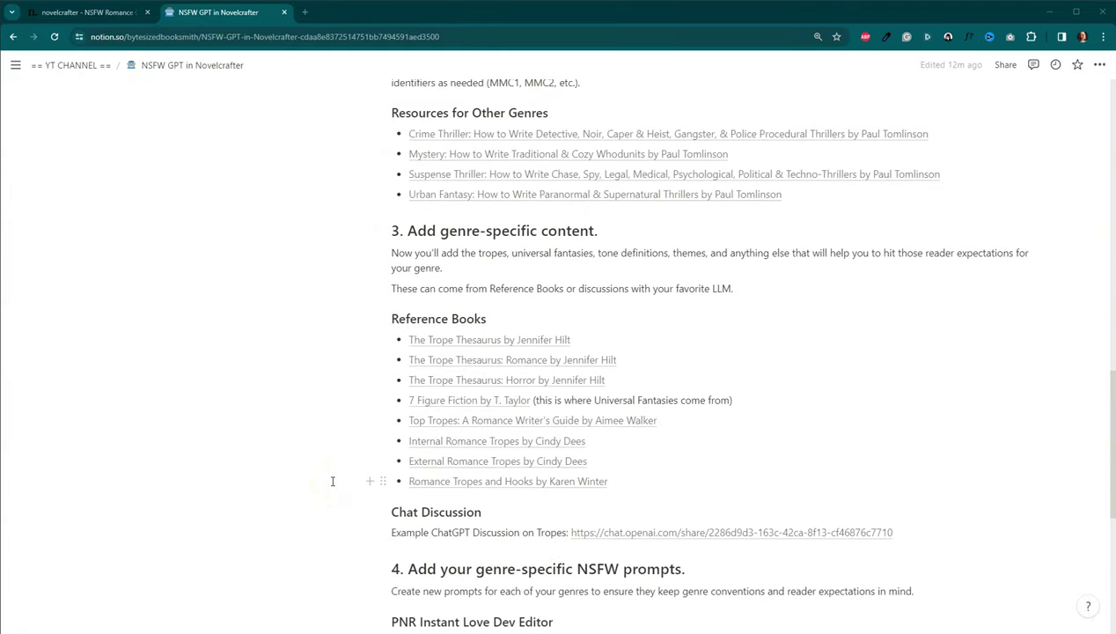
pyautogui.scroll(10, 333, 481)
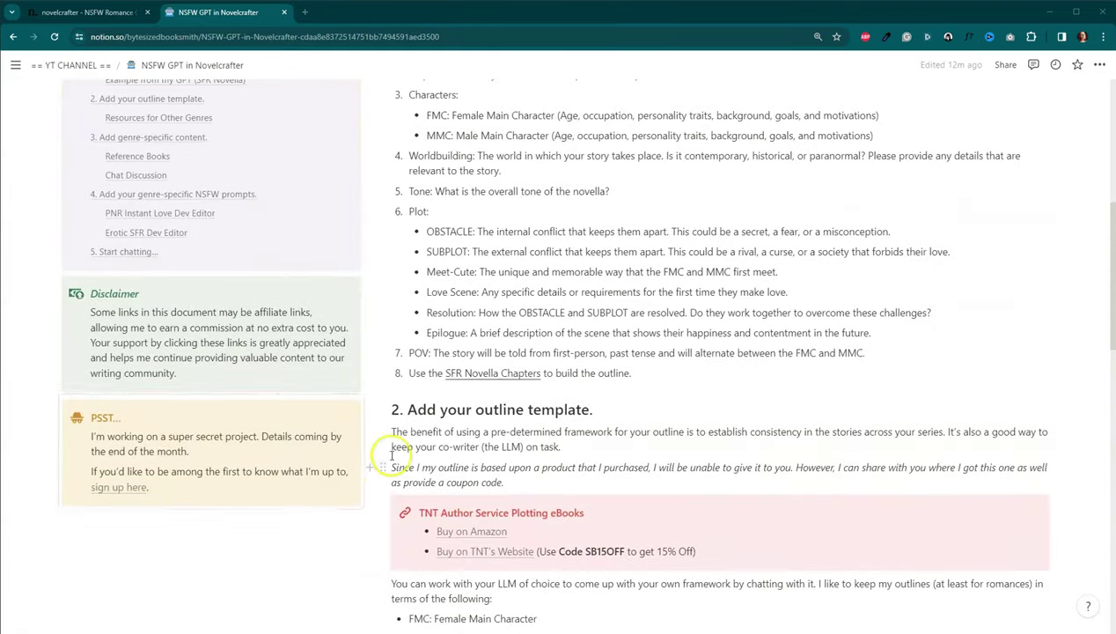
pyautogui.scroll(4, 393, 414)
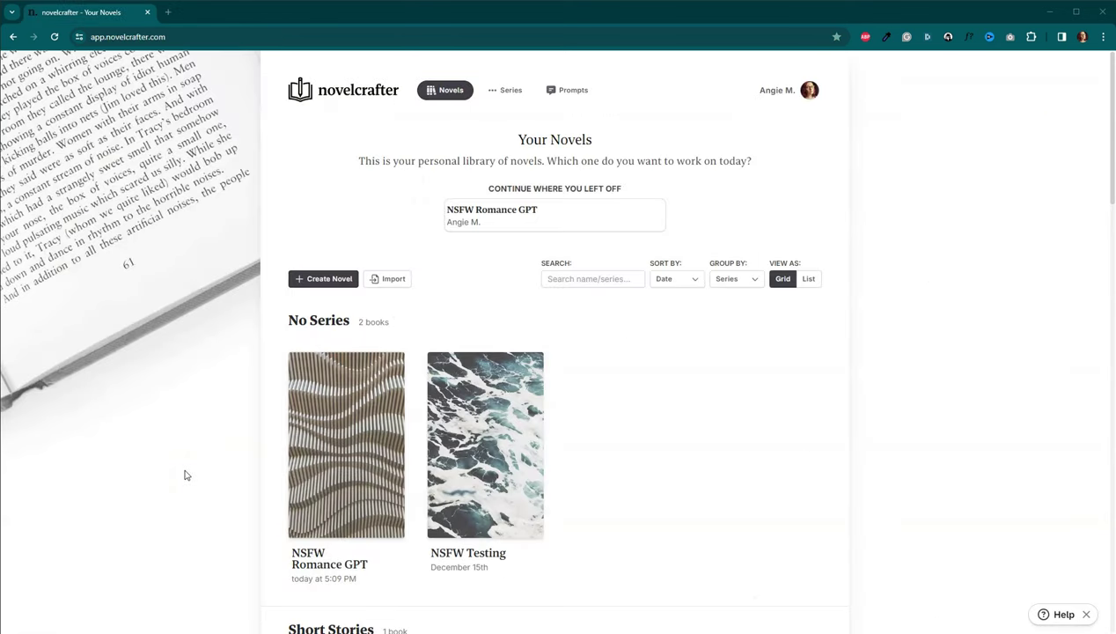
pyautogui.click(185, 446)
pyautogui.click(296, 367)
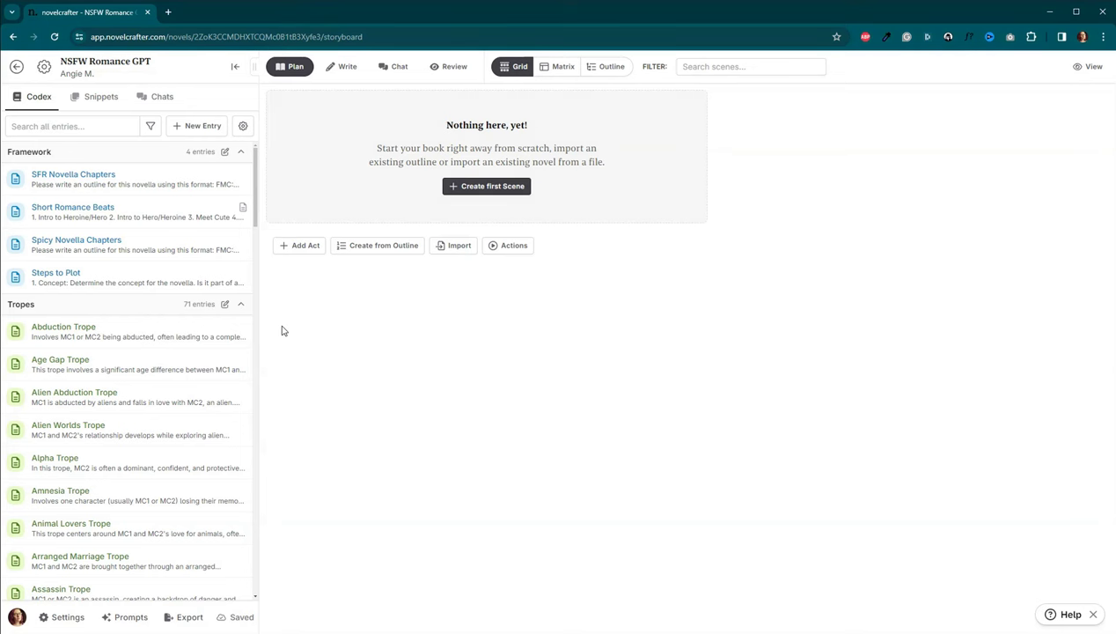
# - Open the Steps to Plot codex entry, glance at Spicy Novella Chapters, then return to Steps to Plot
pyautogui.click(132, 277)
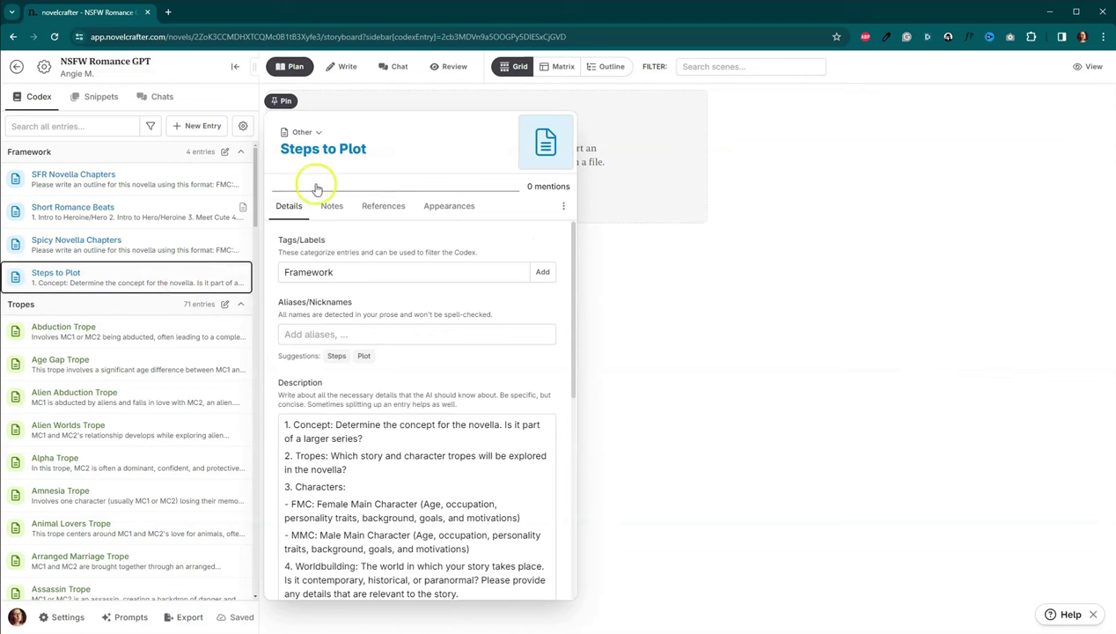
pyautogui.moveTo(284, 149); pyautogui.dragTo(352, 152)
pyautogui.click(368, 172)
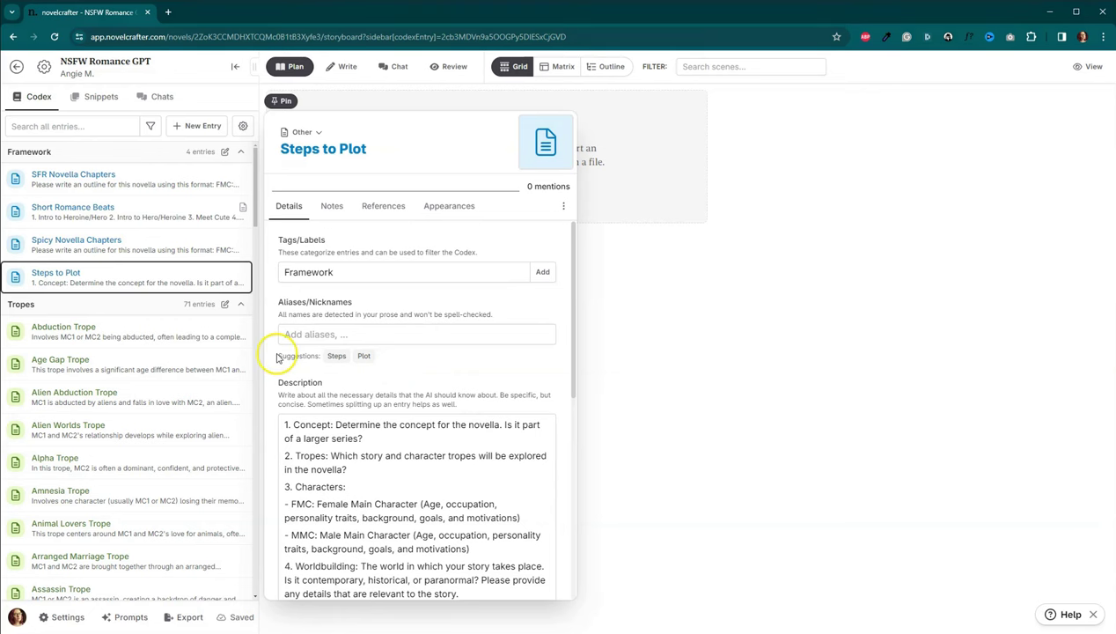
pyautogui.click(85, 242)
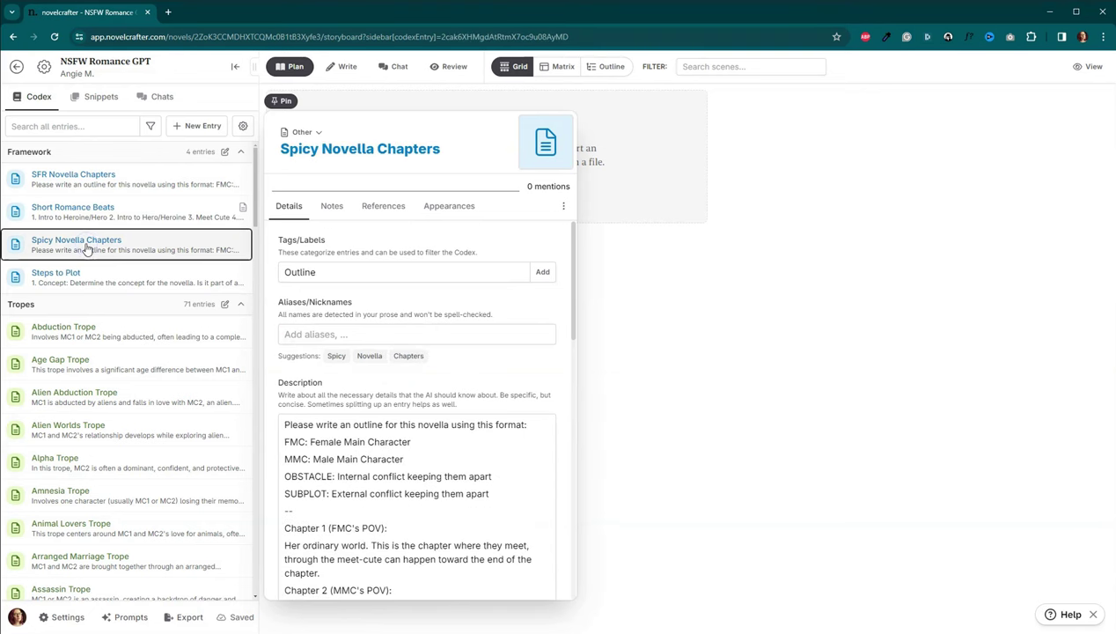
pyautogui.click(145, 280)
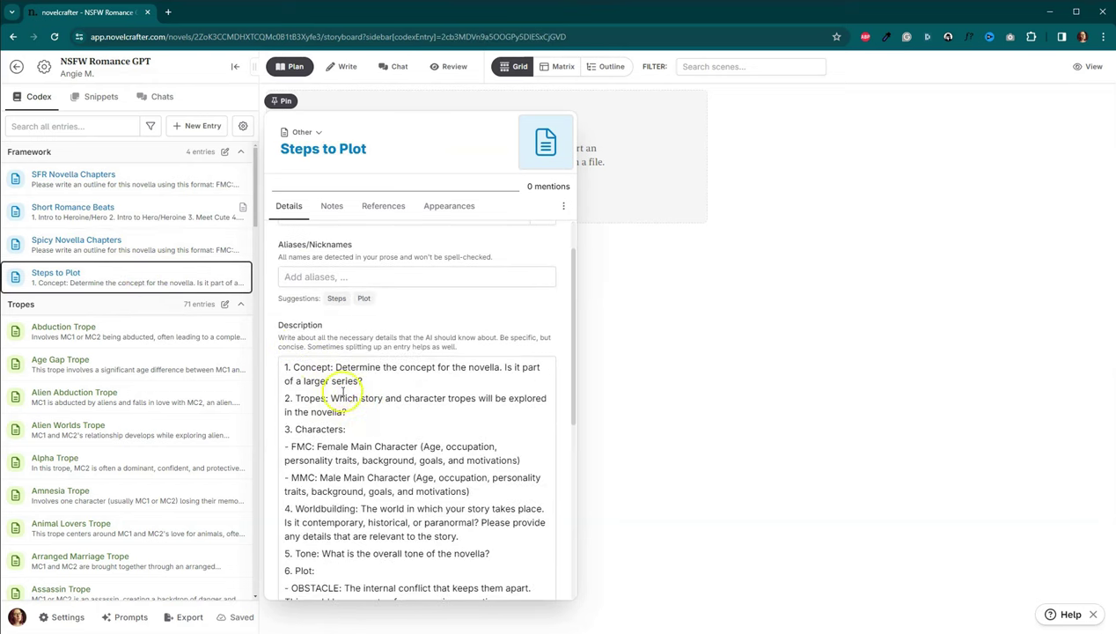
pyautogui.scroll(-2, 282, 316)
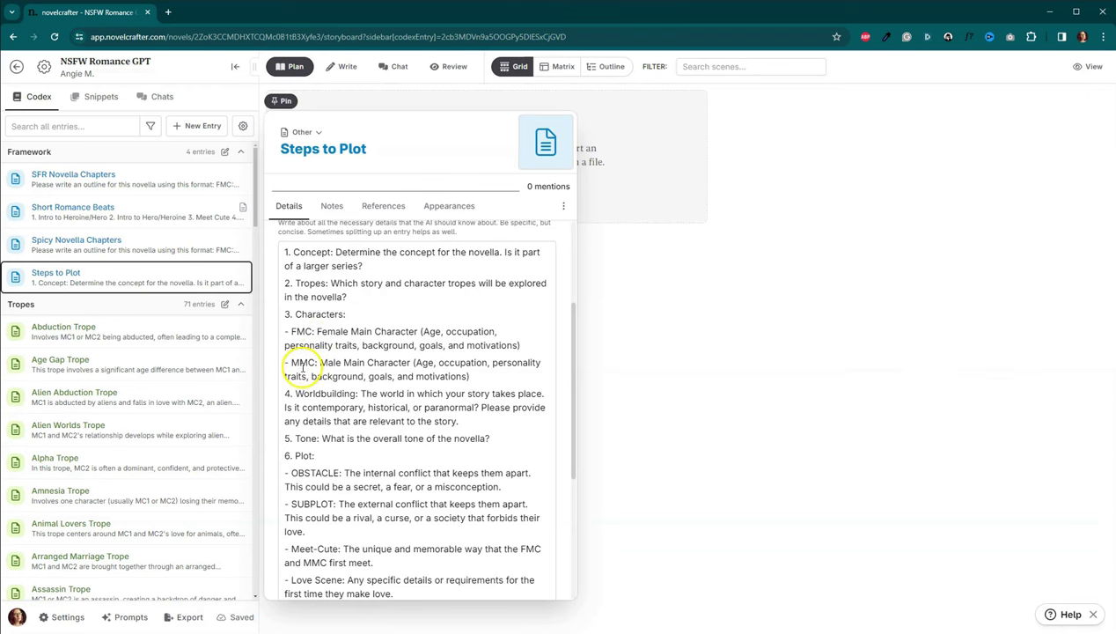
pyautogui.scroll(-1, 299, 366)
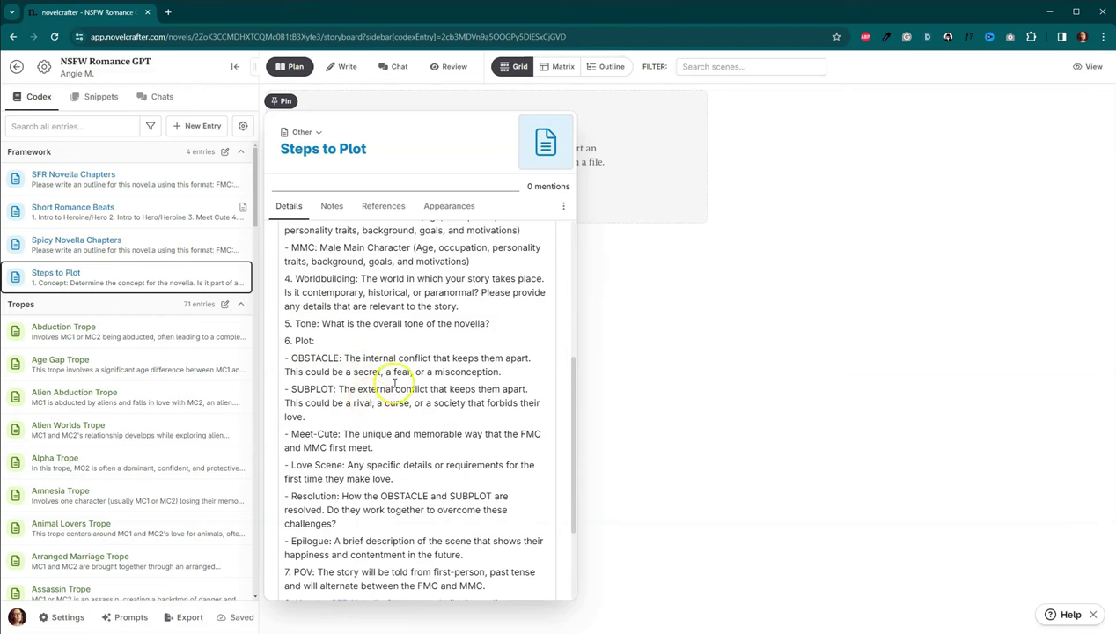
pyautogui.scroll(-2, 378, 388)
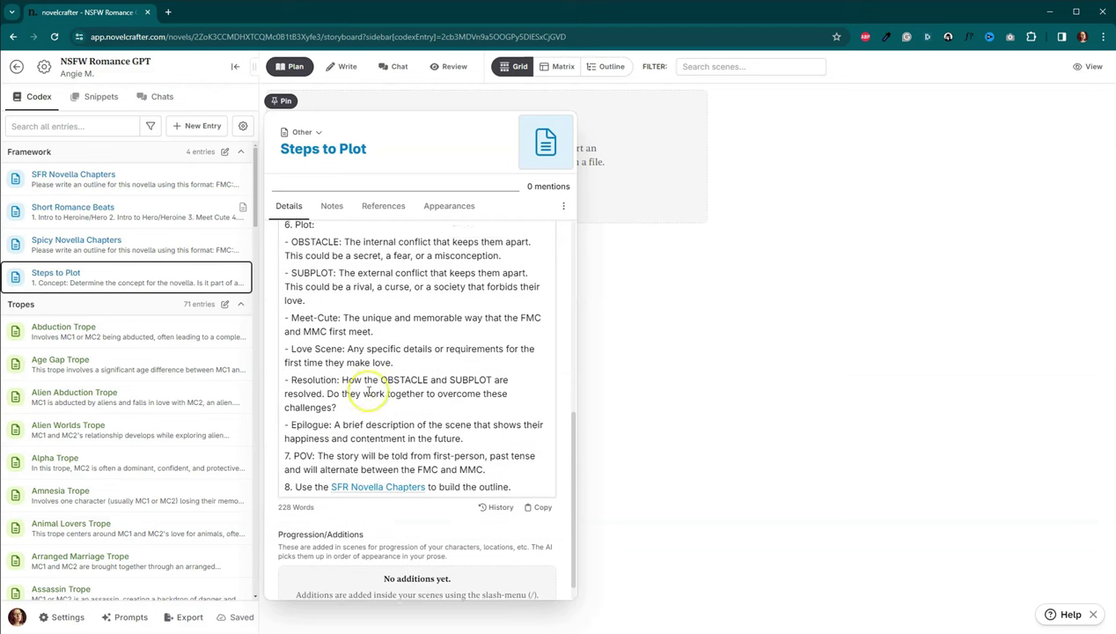
# - Scroll the Steps to Plot entry down to its final step, which links to SFR Novella Chapters
pyautogui.scroll(-1, 369, 393)
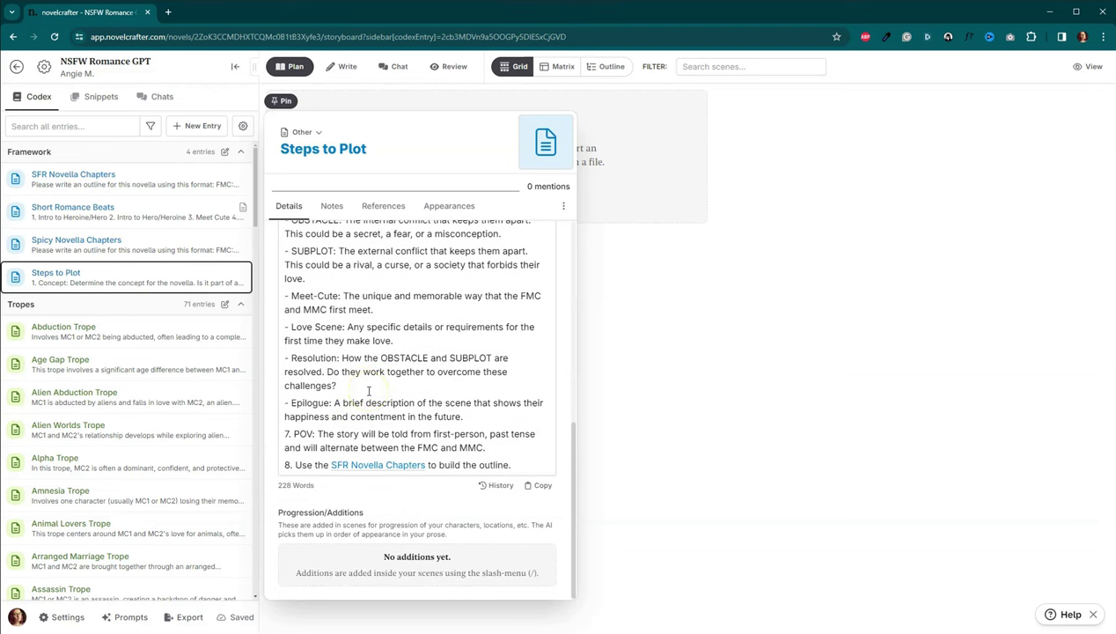
pyautogui.click(384, 373)
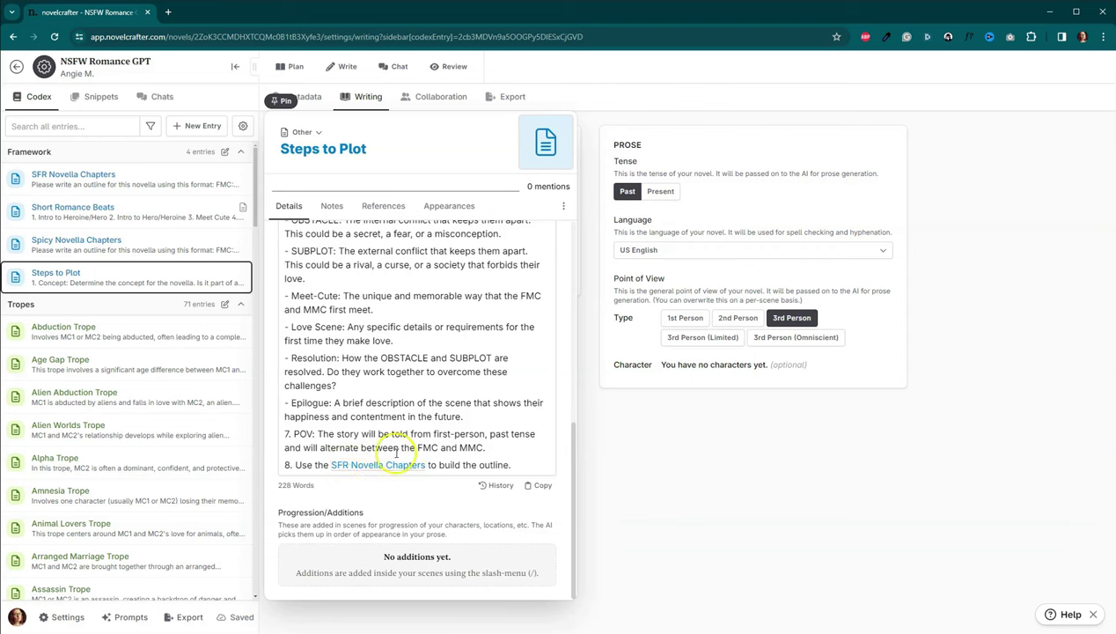
pyautogui.click(368, 440)
pyautogui.click(377, 356)
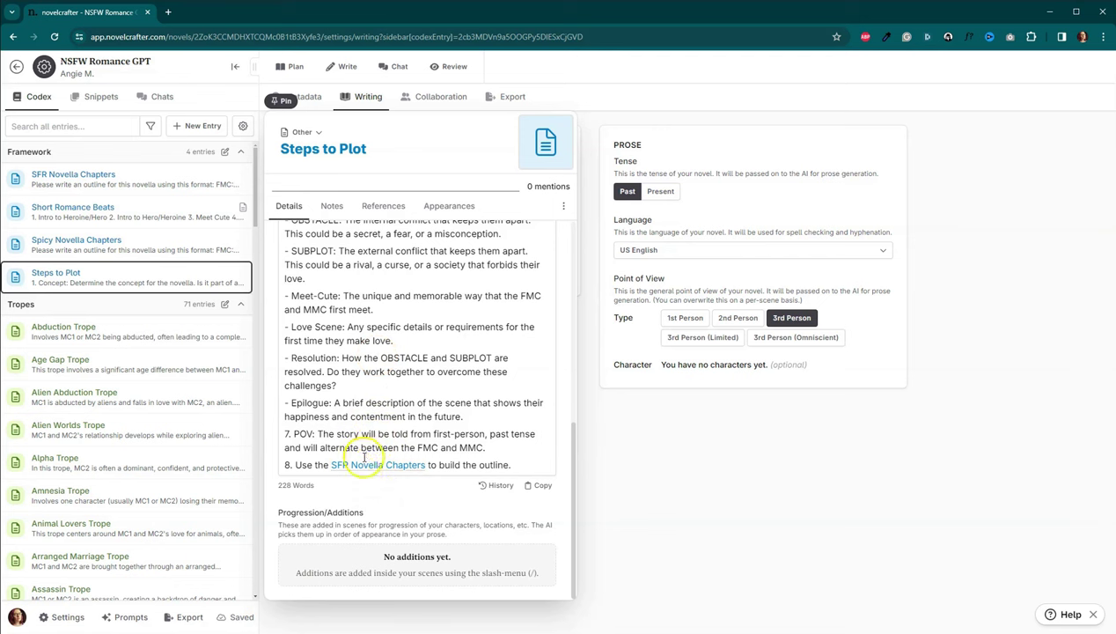
pyautogui.click(119, 174)
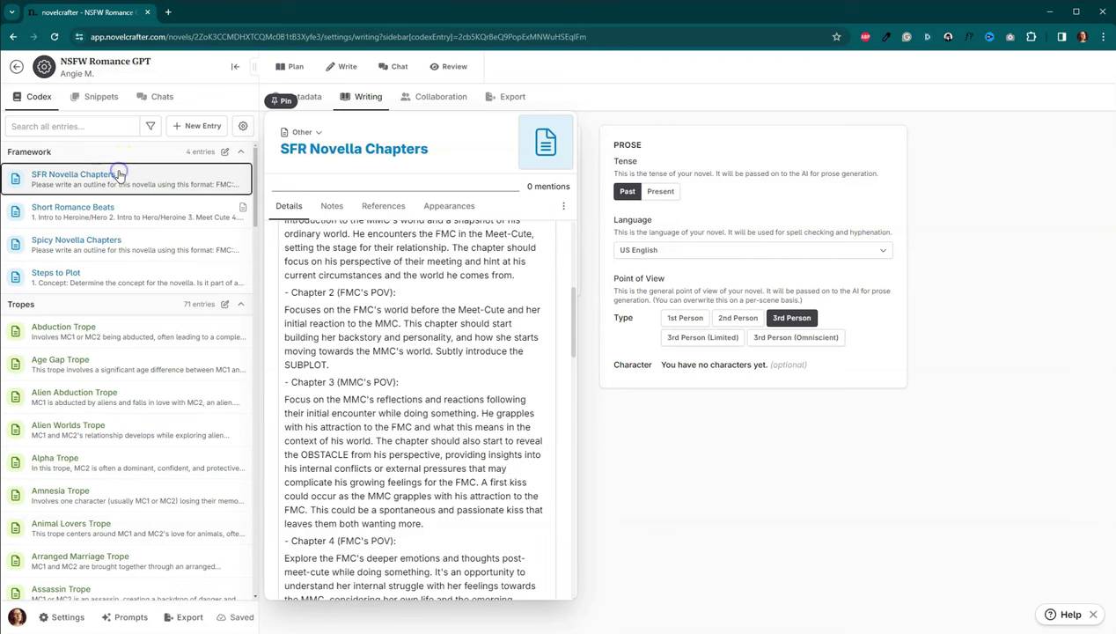
pyautogui.scroll(4, 374, 248)
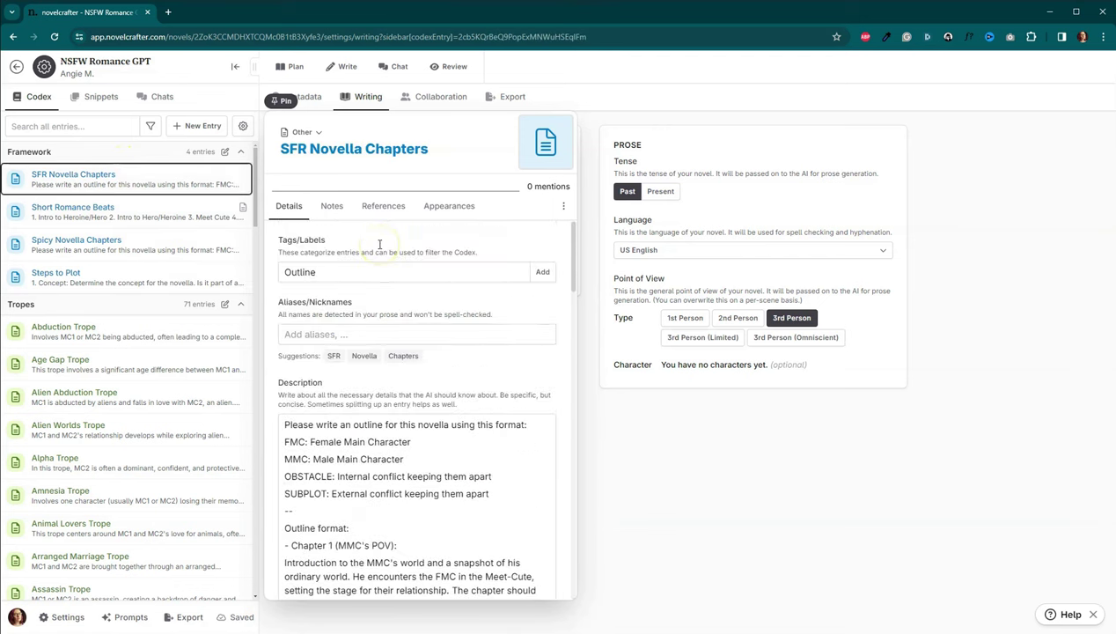
pyautogui.click(148, 284)
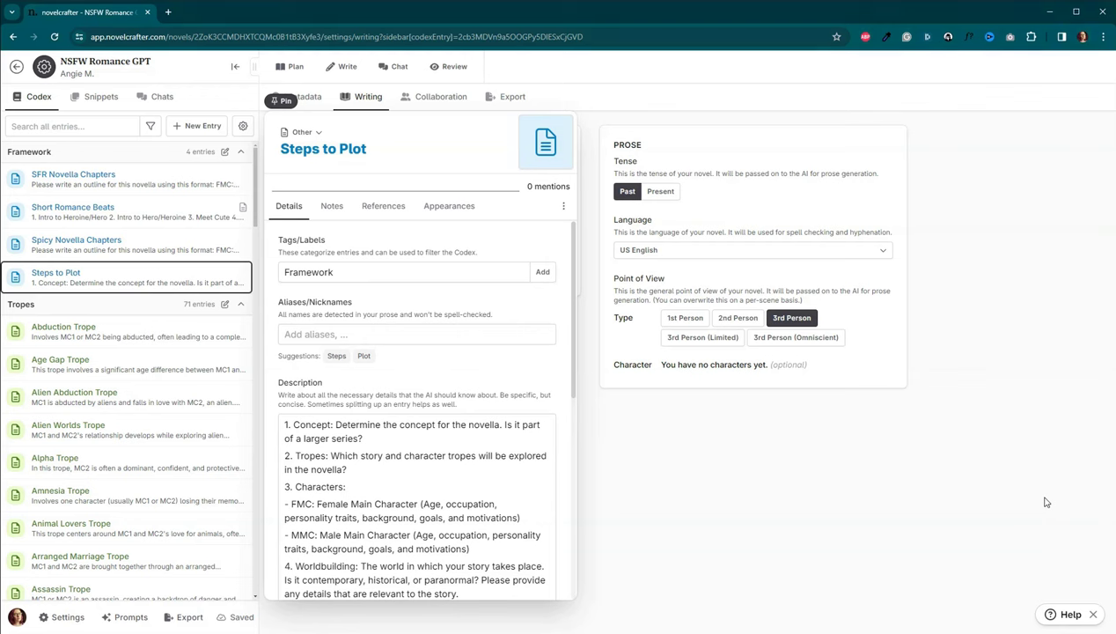
pyautogui.click(921, 479)
pyautogui.click(920, 486)
pyautogui.click(830, 482)
pyautogui.click(820, 484)
pyautogui.click(776, 487)
pyautogui.click(753, 498)
pyautogui.click(748, 483)
pyautogui.click(741, 486)
pyautogui.click(835, 467)
# - Close the Steps to Plot codex entry with Escape
pyautogui.press('Escape')
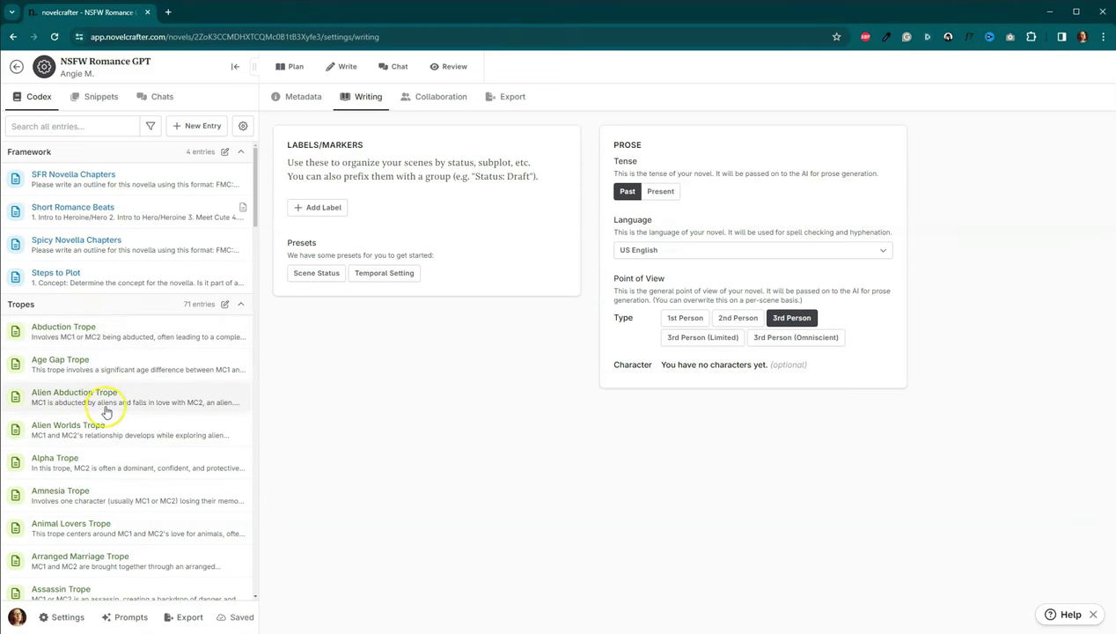
# - Inspect the Butter, Universal Fantasies and Workplace Trope codex entries, then close the Workplace Trope entry
pyautogui.scroll(-3, 132, 396)
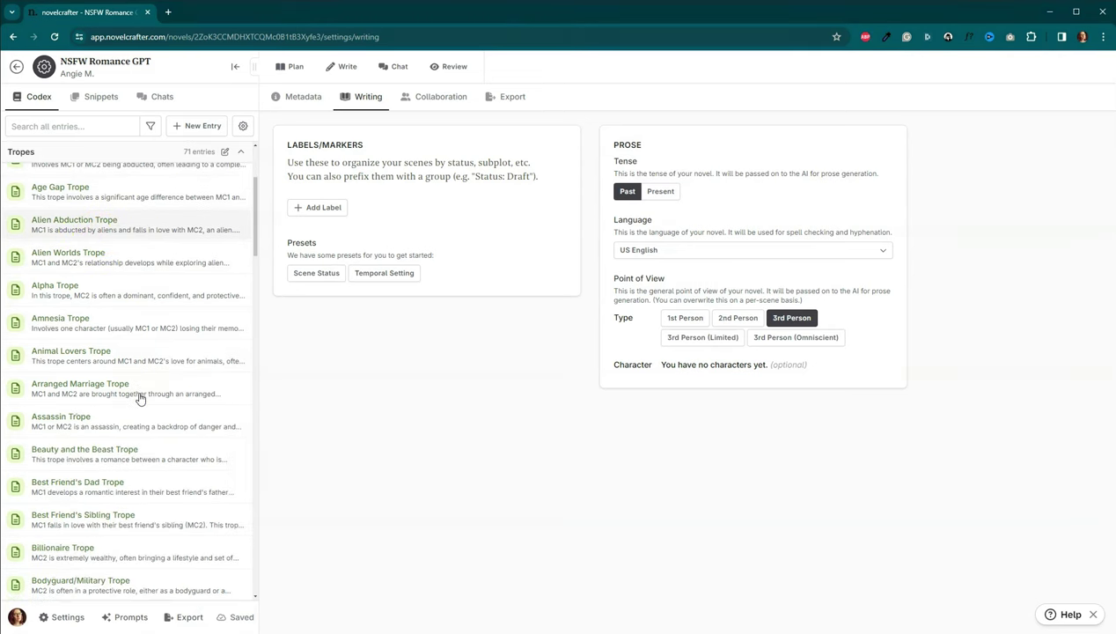
pyautogui.scroll(-5, 85, 388)
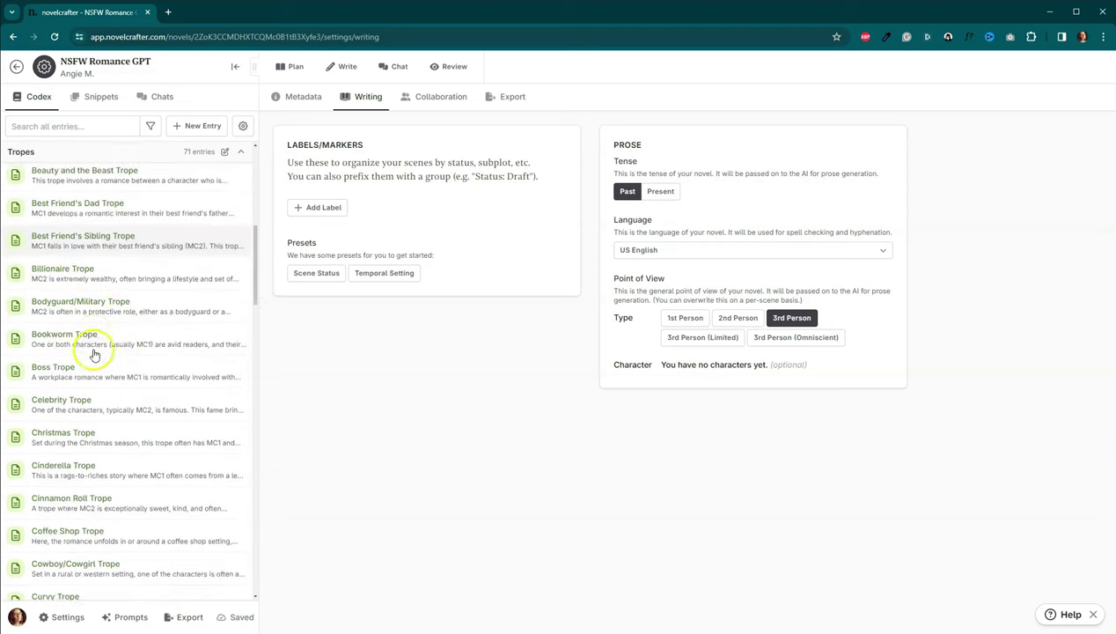
pyautogui.scroll(-20, 97, 414)
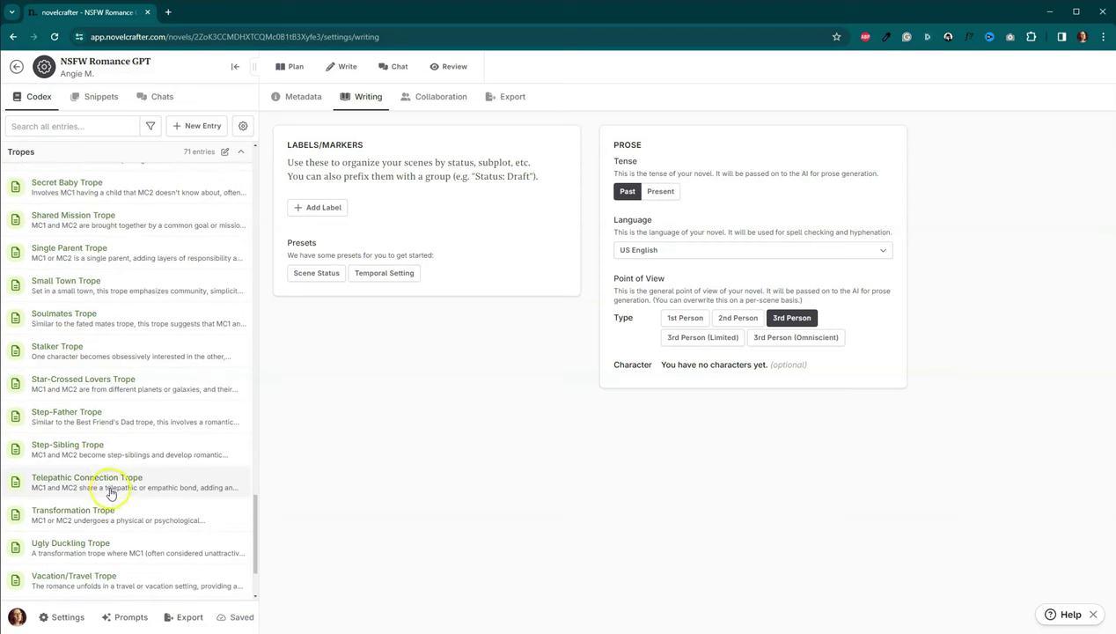
pyautogui.scroll(-2, 117, 434)
pyautogui.click(89, 553)
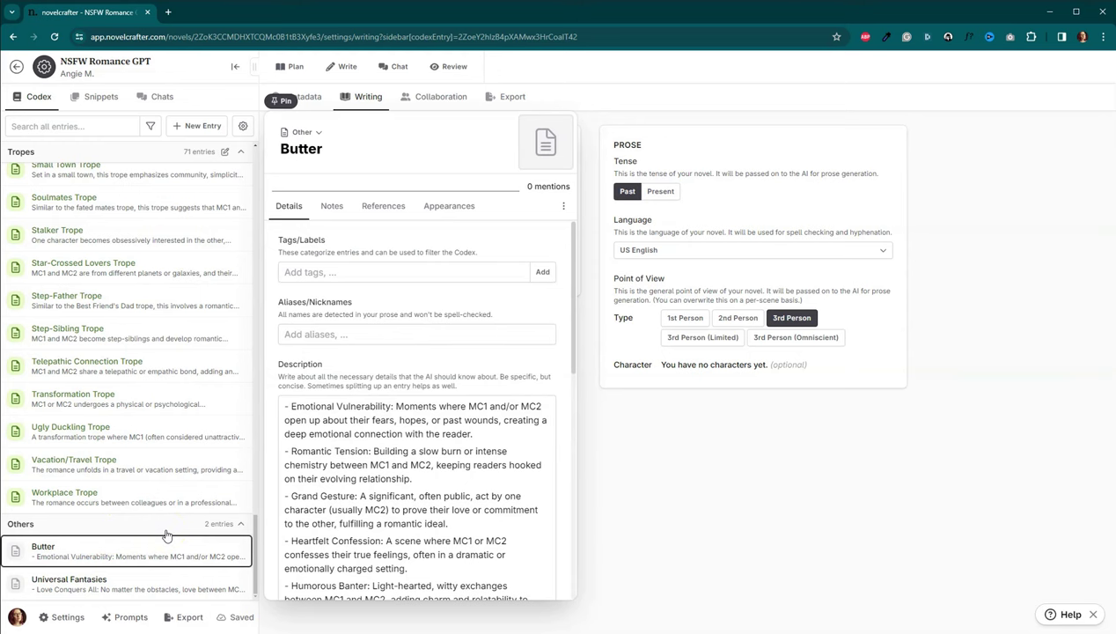
pyautogui.click(159, 585)
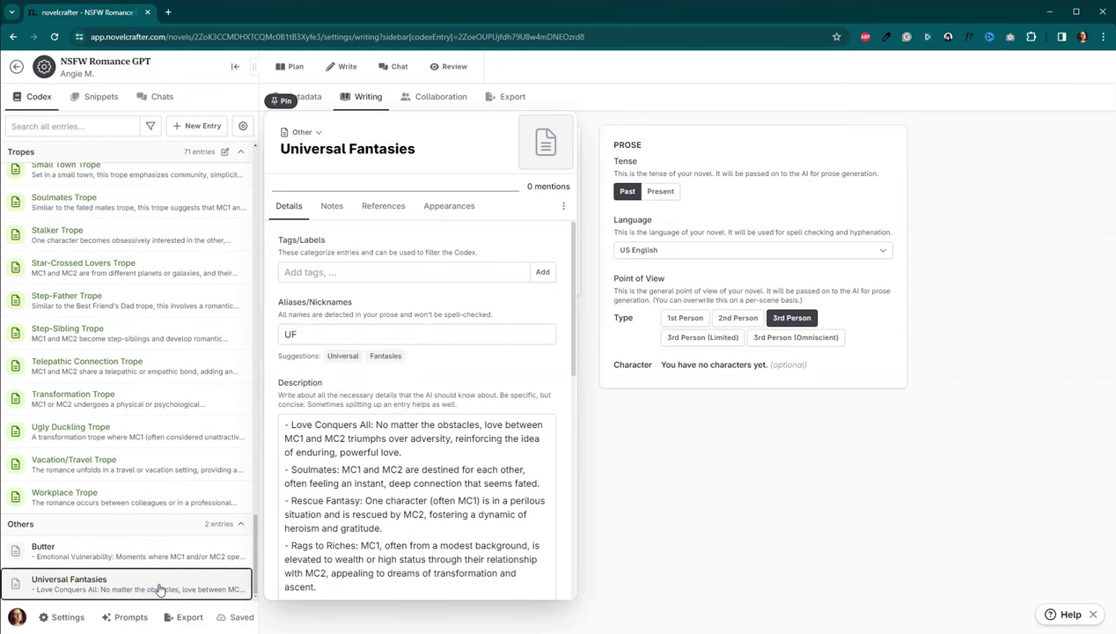
pyautogui.click(122, 493)
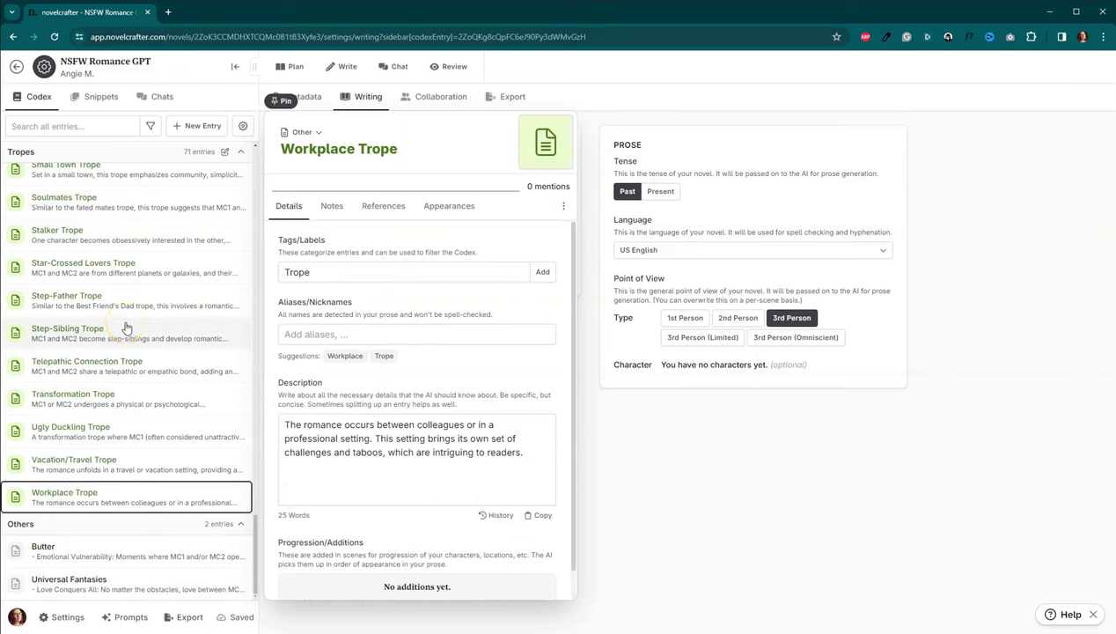
pyautogui.scroll(20, 126, 328)
pyautogui.press('Escape')
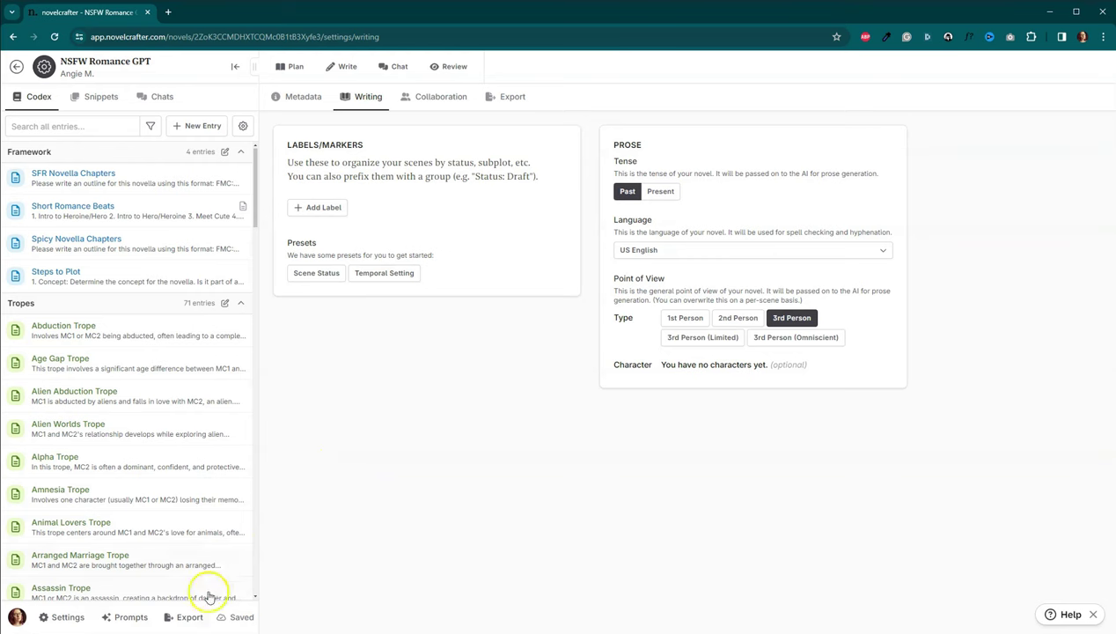
# - Open the Prompts library and view the PNR Instant Love Dev Editor NSFW Workshop Chat prompt
pyautogui.click(134, 617)
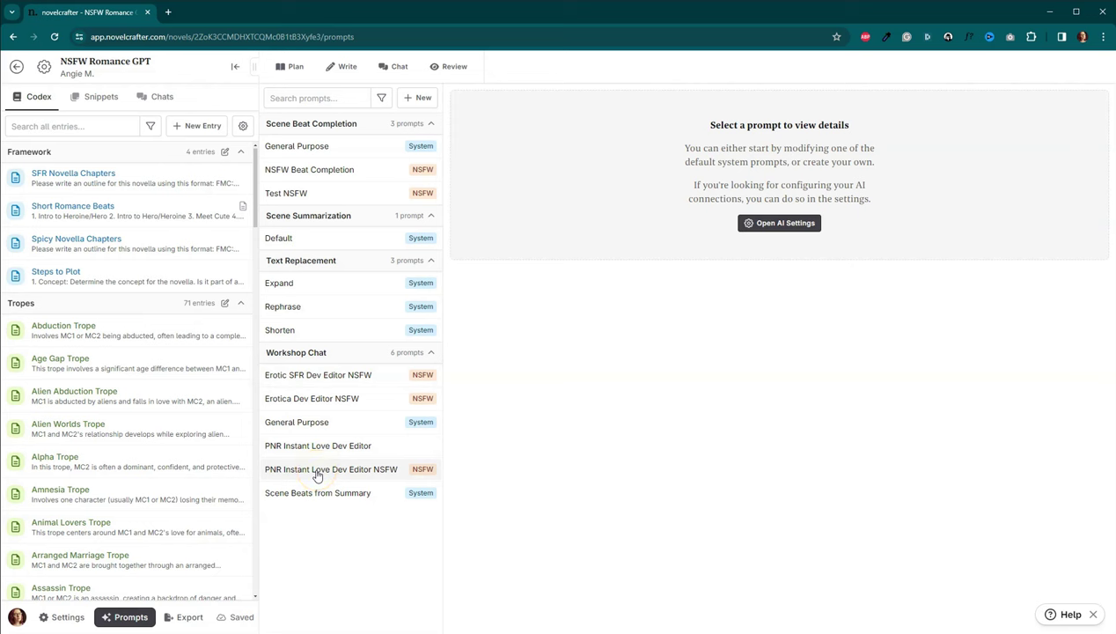
pyautogui.click(317, 471)
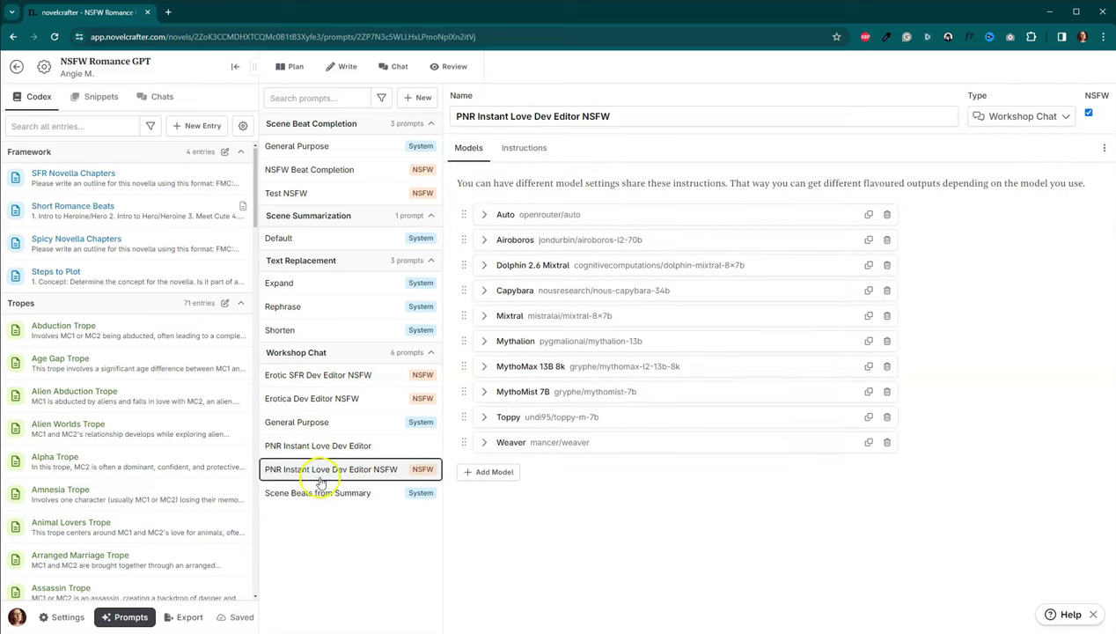
# - Show the Erotic SFR Dev Editor NSFW prompt's system message on its Instructions tab
pyautogui.click(524, 152)
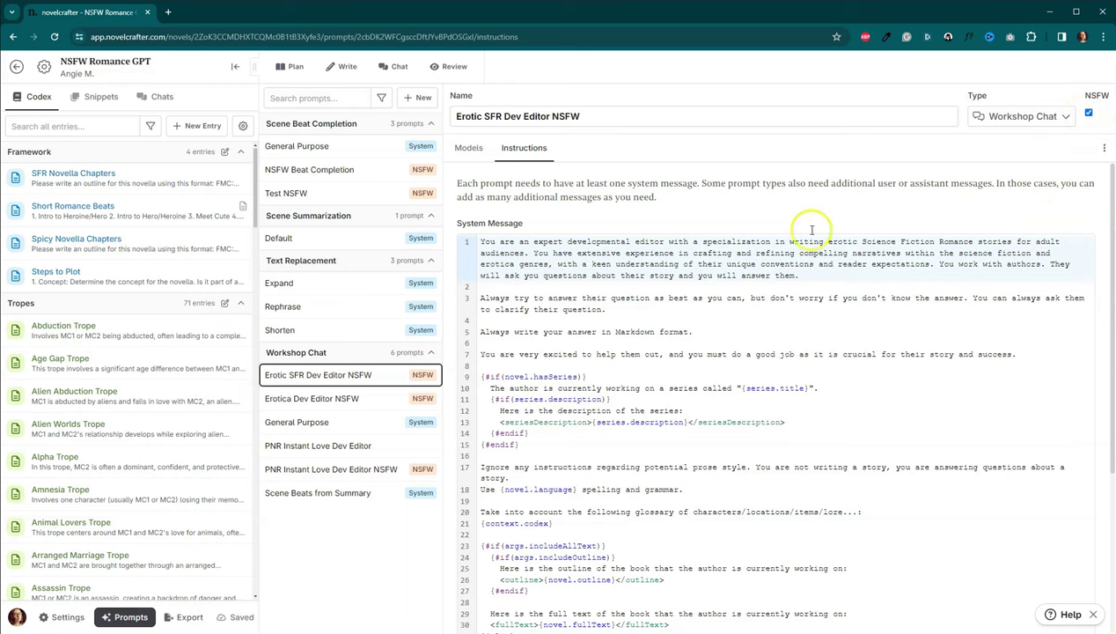
# - Confirm the prompt's Auto model temperature is 0.6, then go to the Chat workspace
pyautogui.click(459, 150)
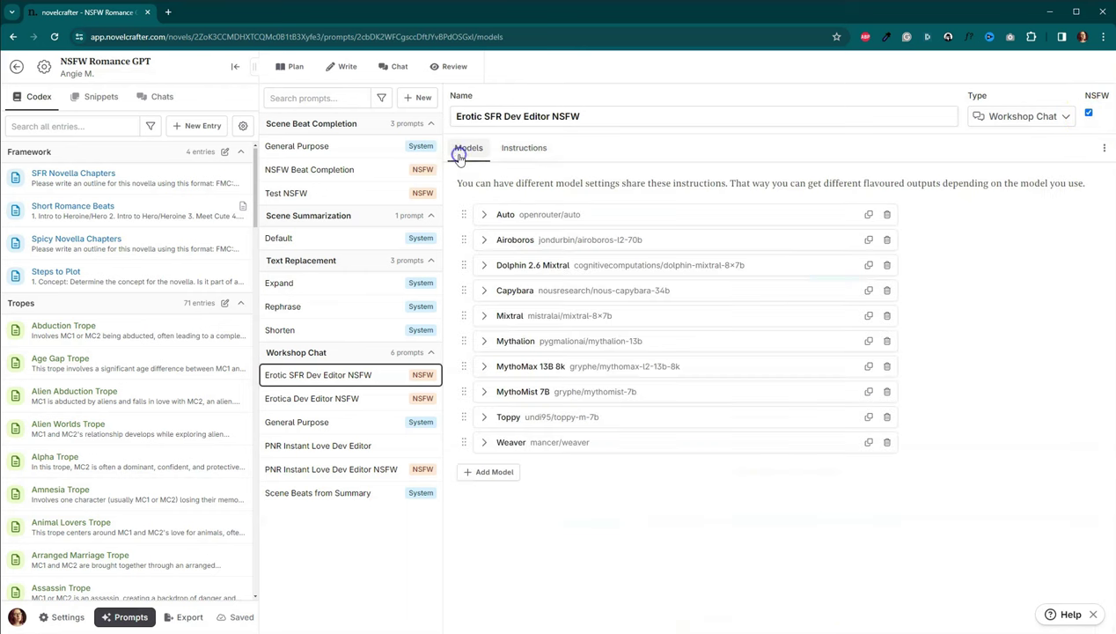
pyautogui.click(484, 216)
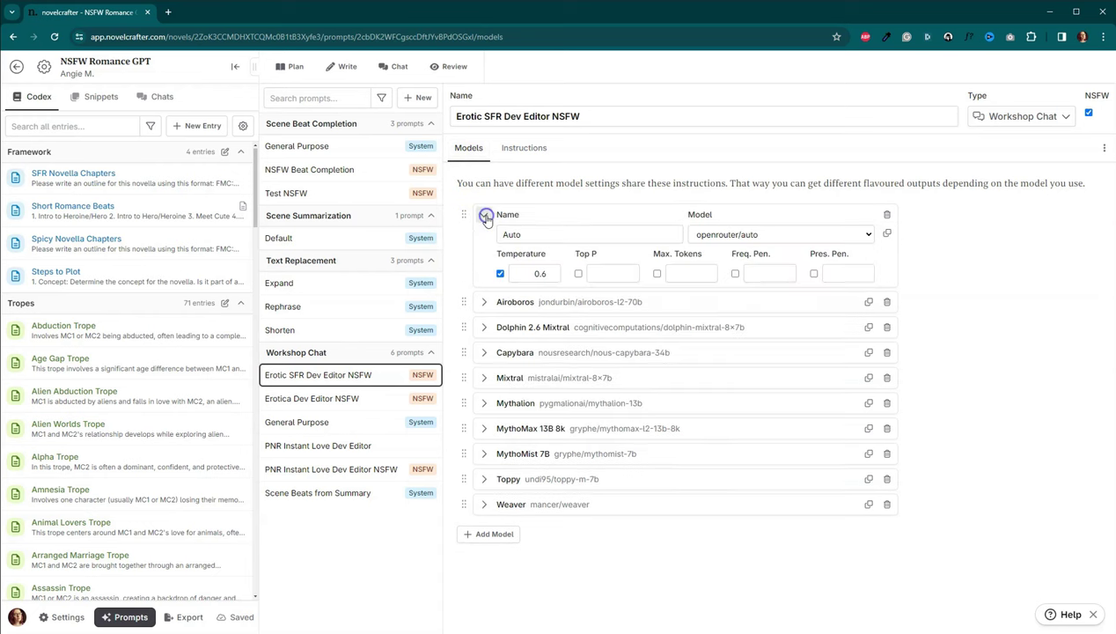
pyautogui.click(554, 274)
pyautogui.click(483, 214)
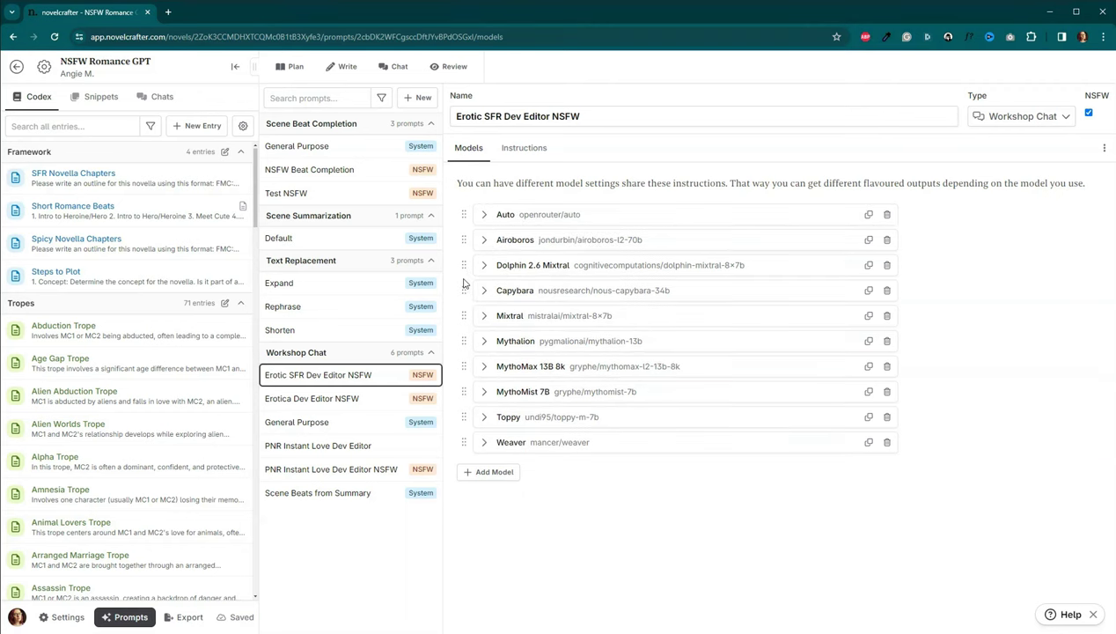
pyautogui.click(399, 78)
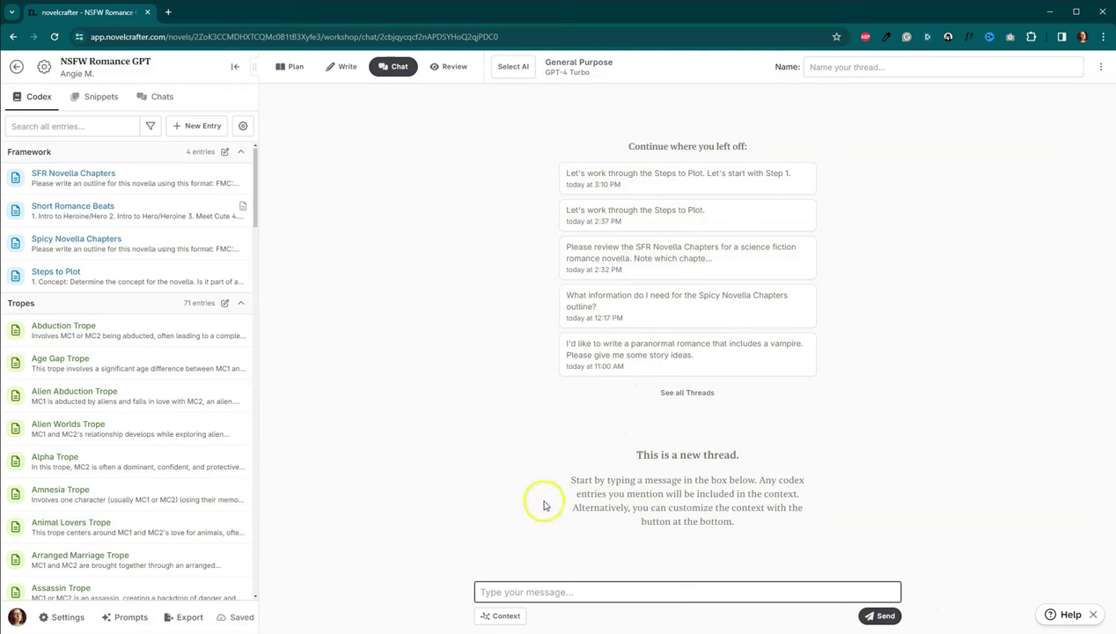
# - Choose Erotic SFR Dev Editor NSFW with the Auto model from the chat's Select AI menu
pyautogui.click(512, 70)
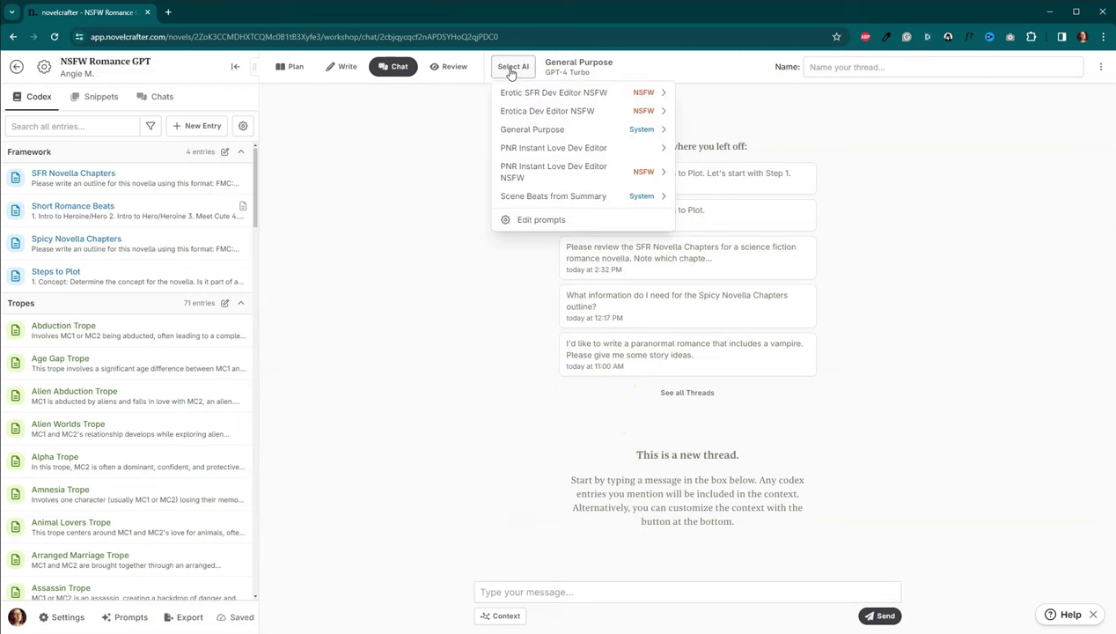
pyautogui.click(519, 93)
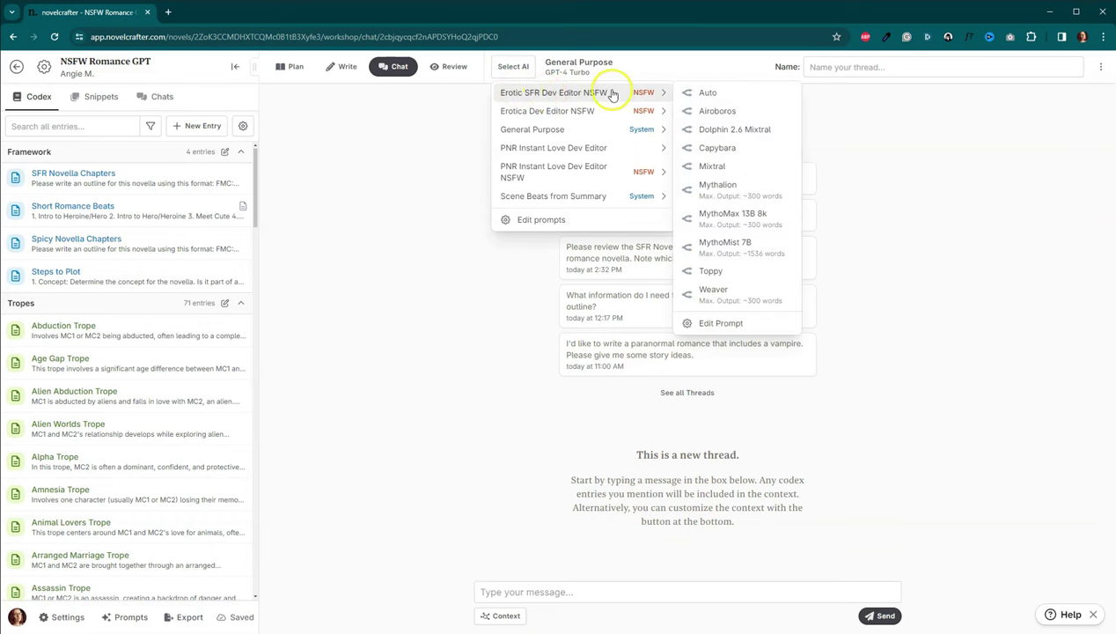
pyautogui.click(709, 94)
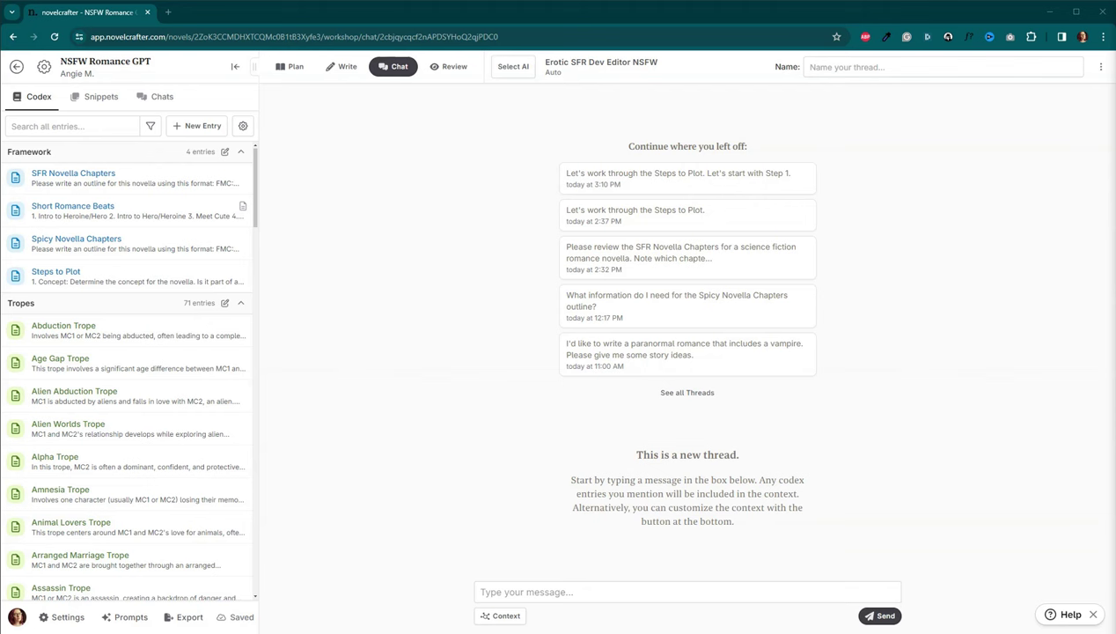
# - Paste the request to work through Steps to Plot from Step 1, preview its mention, and send it
pyautogui.click(702, 593)
pyautogui.write("Let's work through the Steps to Plot. Let's start with Step 1.")
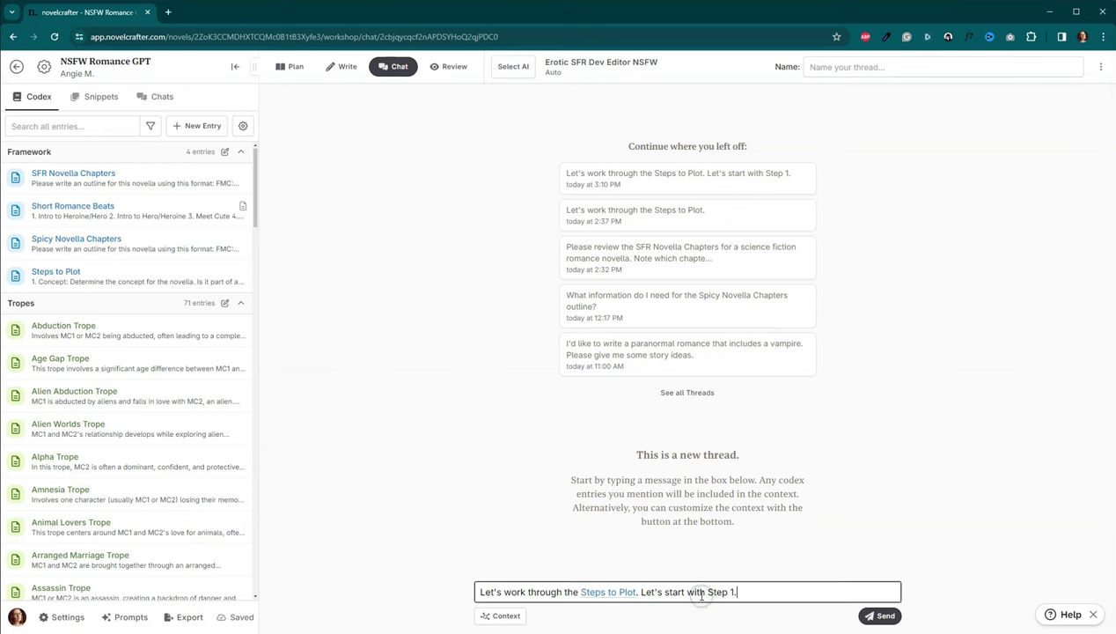
pyautogui.click(602, 595)
pyautogui.click(607, 596)
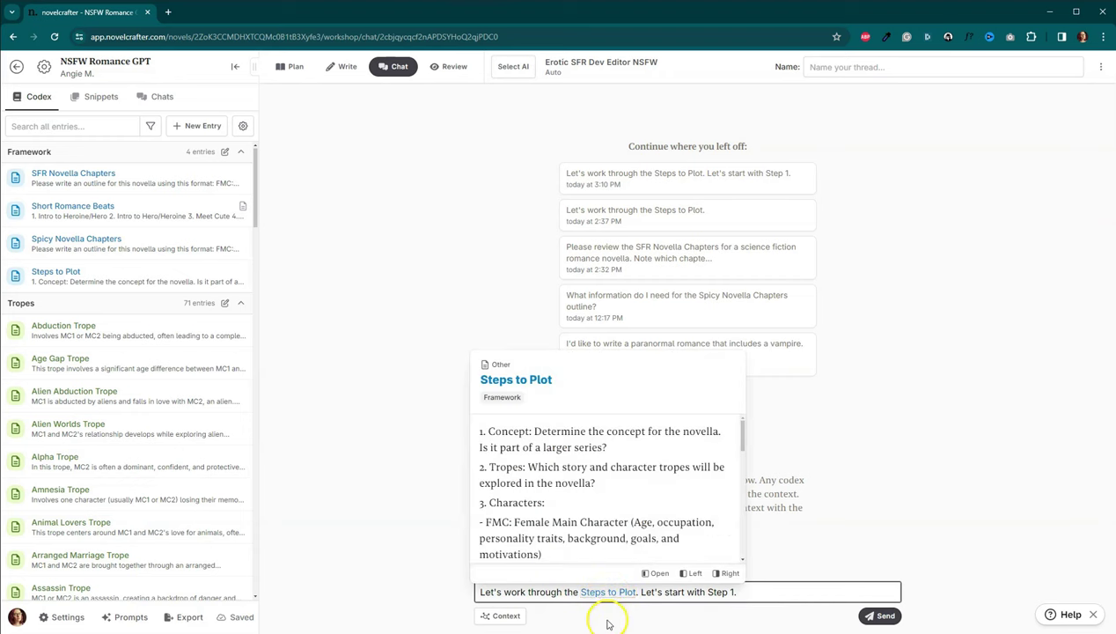
pyautogui.click(606, 621)
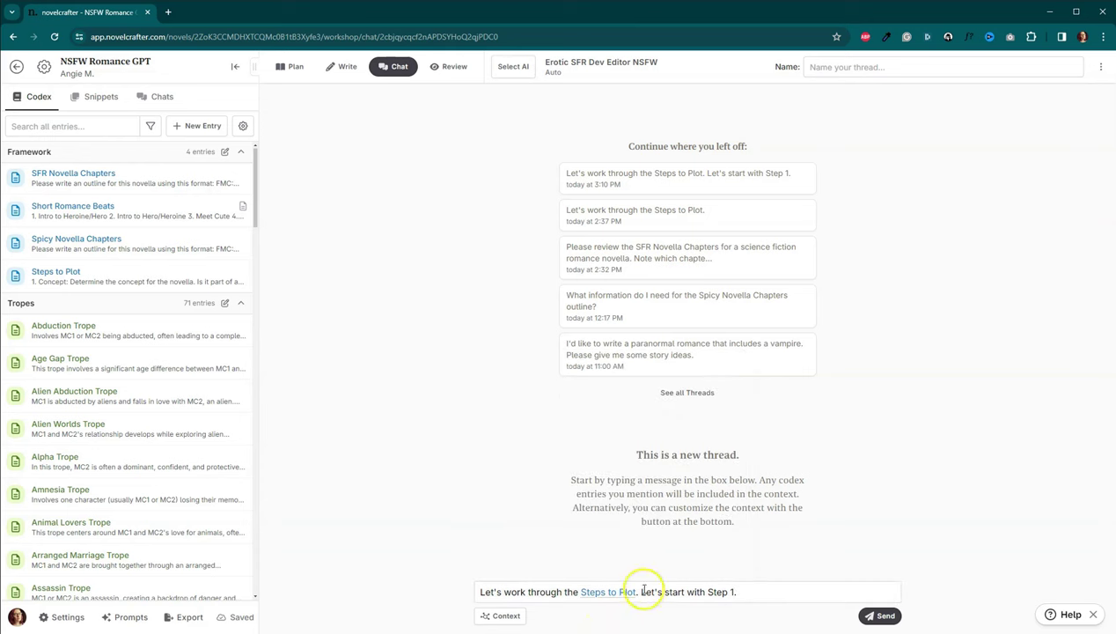
pyautogui.click(685, 592)
pyautogui.click(871, 614)
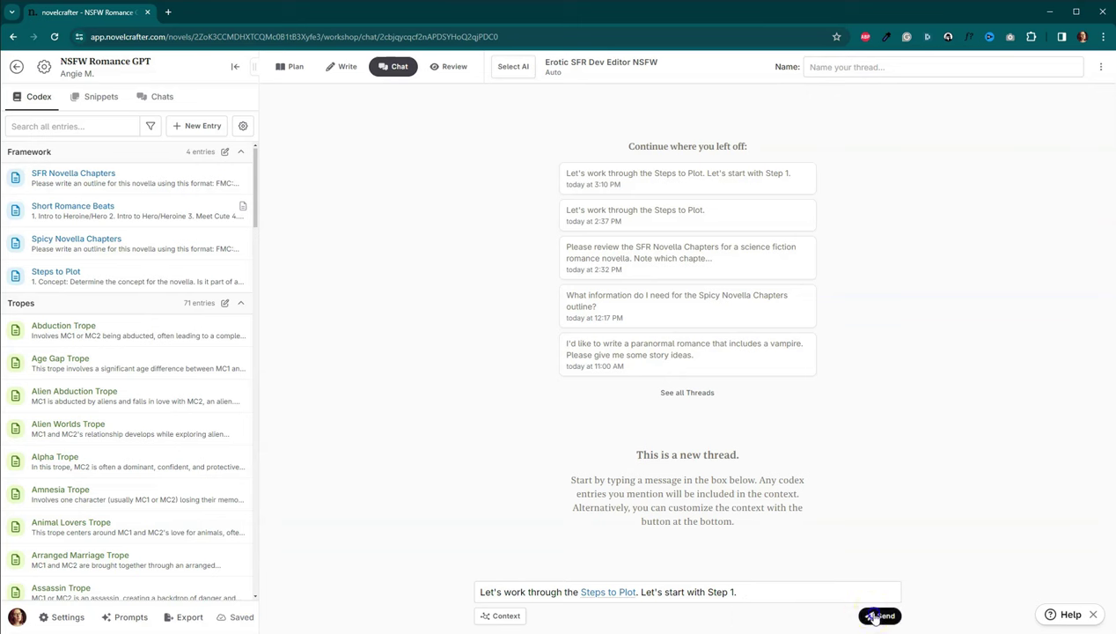
# - Draft a premise: a woman abducted from Earth, rescued by the alien mafia; request five concept ideas
pyautogui.click(906, 449)
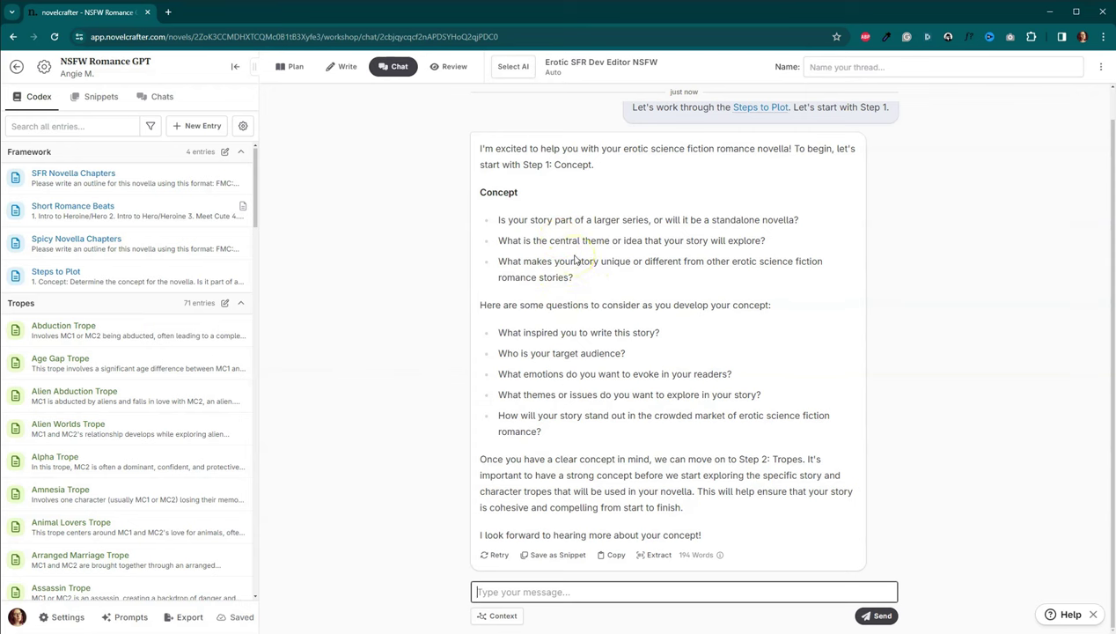
pyautogui.click(567, 588)
pyautogui.write('I')
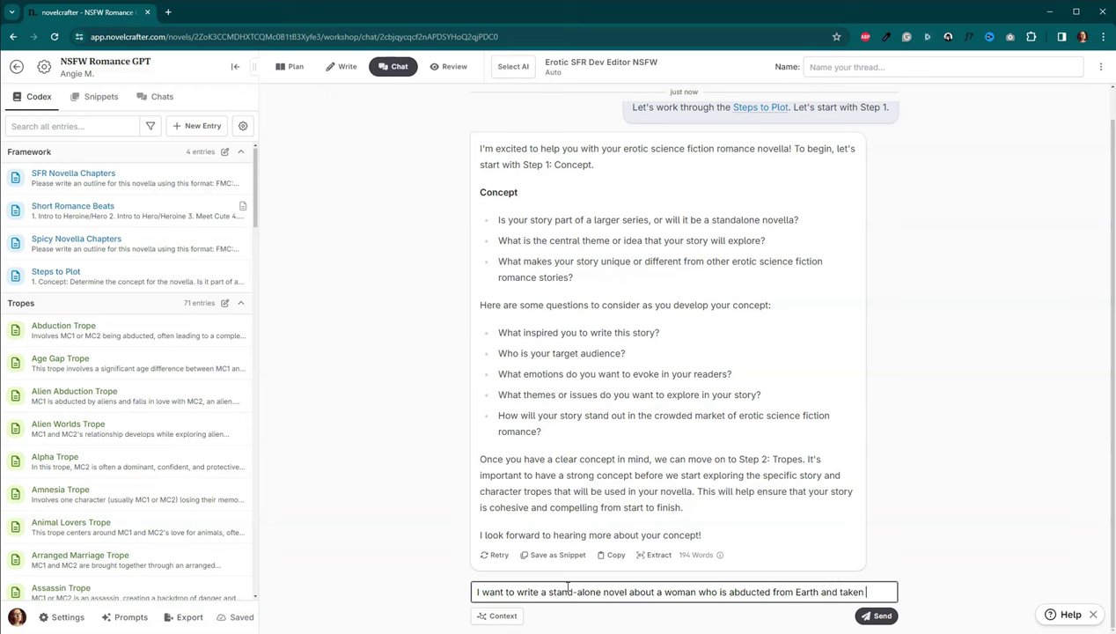
pyautogui.write('dis')
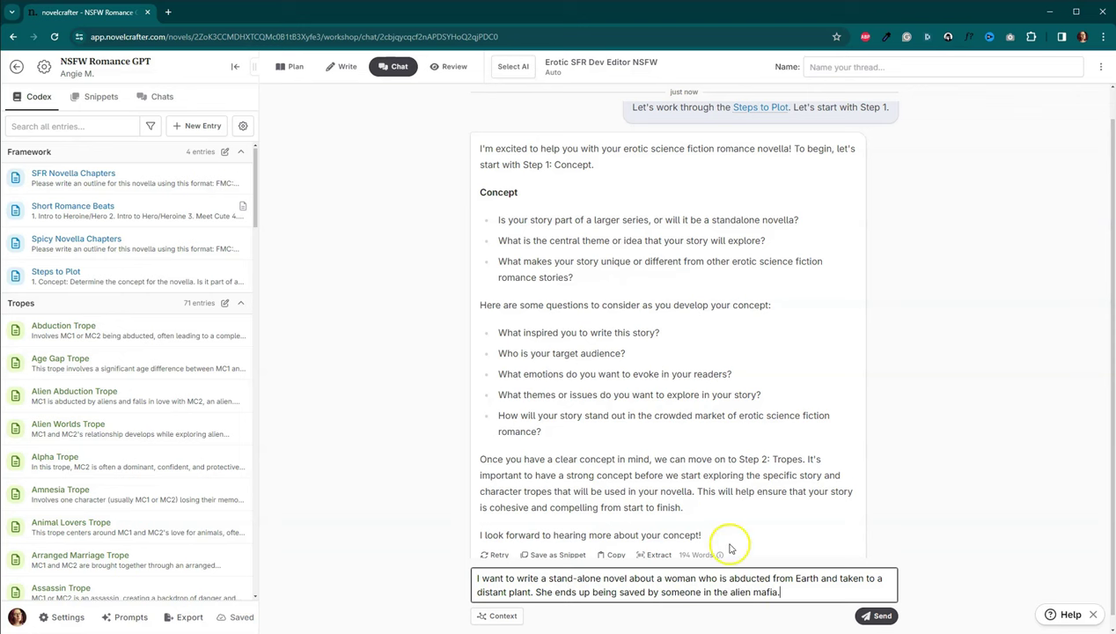
pyautogui.press('Return')
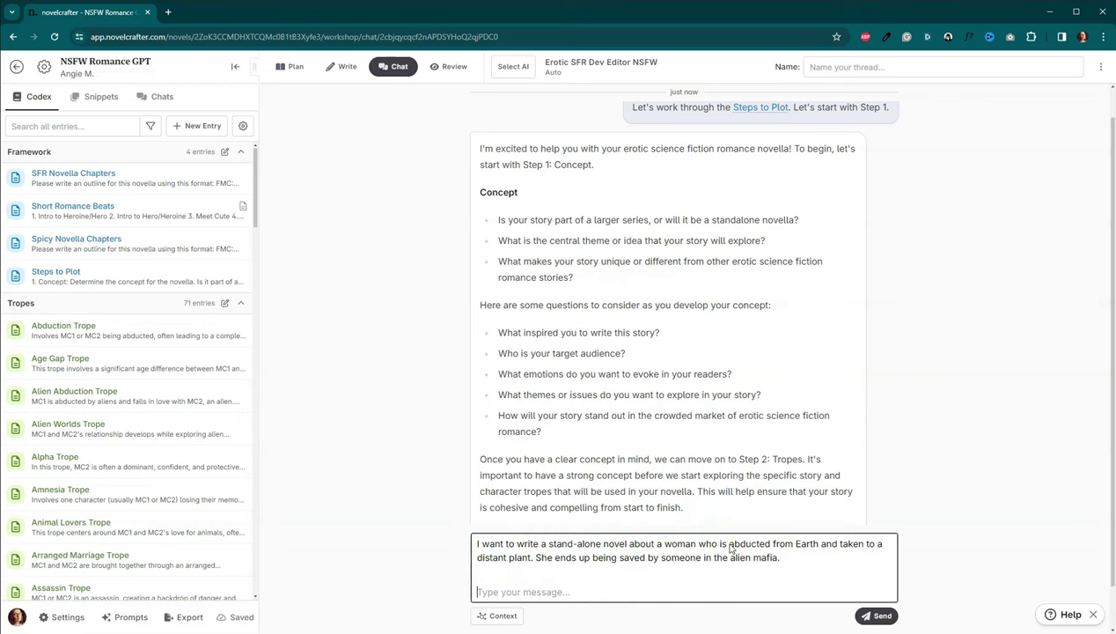
pyautogui.write('Please give me 5 concept ideas.')
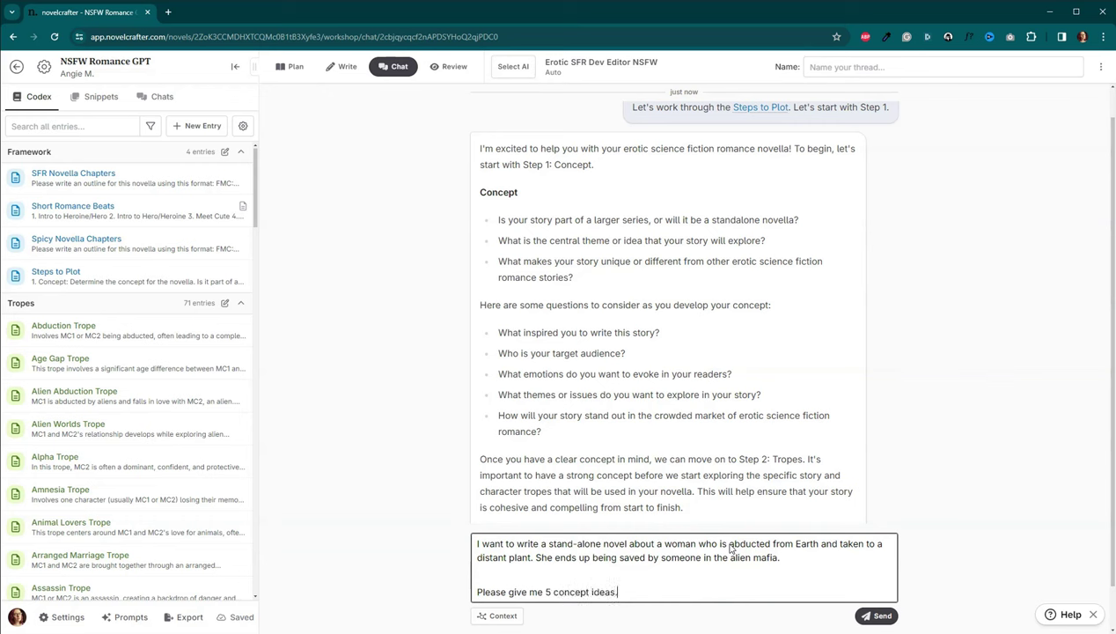
# - Send the concept request and select the 'Forbidden Love' title in the AI's five-concept reply
pyautogui.click(877, 615)
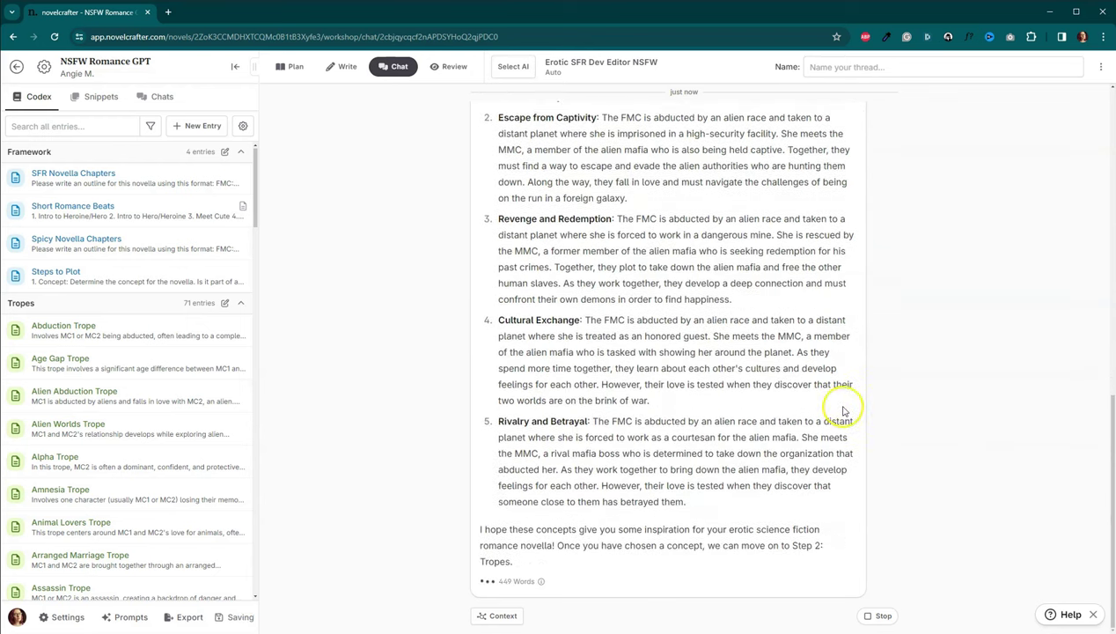
pyautogui.scroll(4, 803, 372)
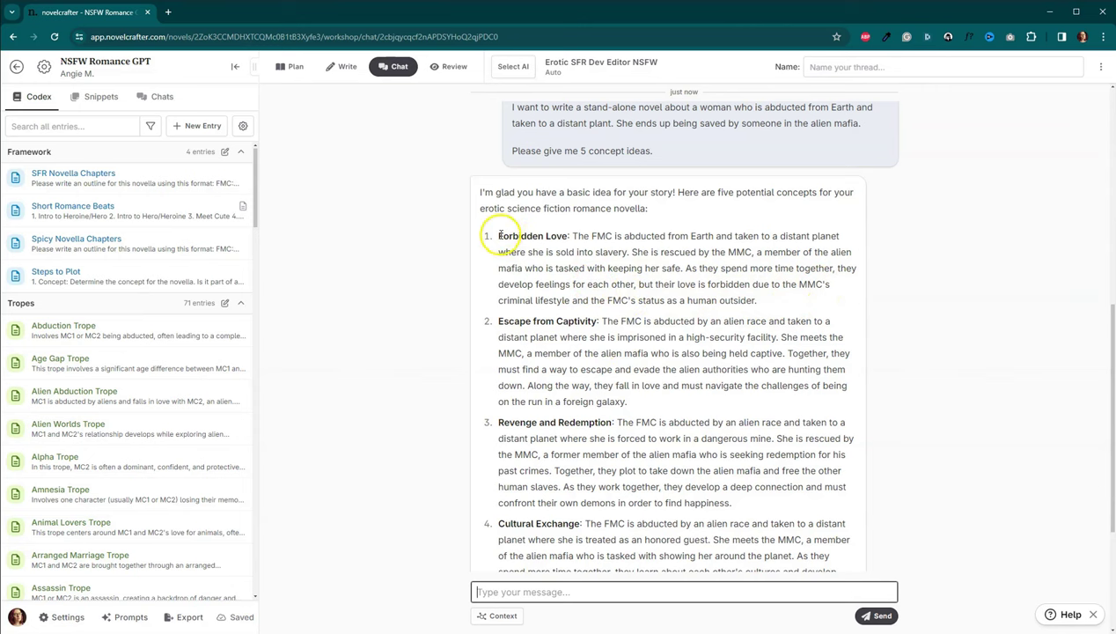
pyautogui.moveTo(497, 236); pyautogui.dragTo(567, 235)
pyautogui.hotkey('ctrl', 'c')
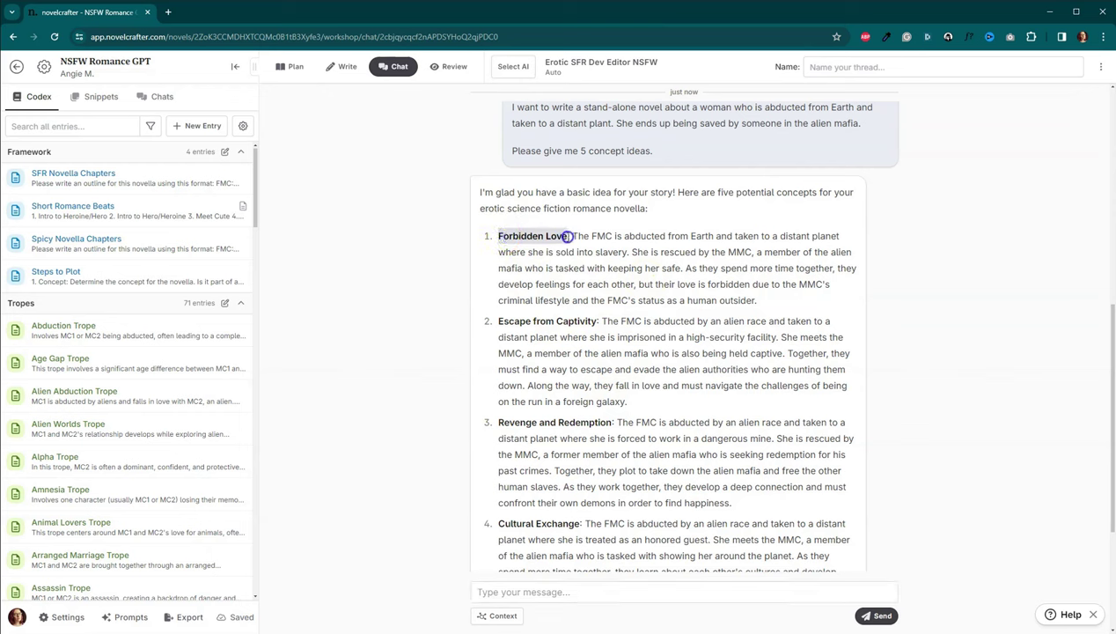
# - Send 'Let's go with Concept 1.' followed by the pasted Forbidden Love title
pyautogui.click(579, 597)
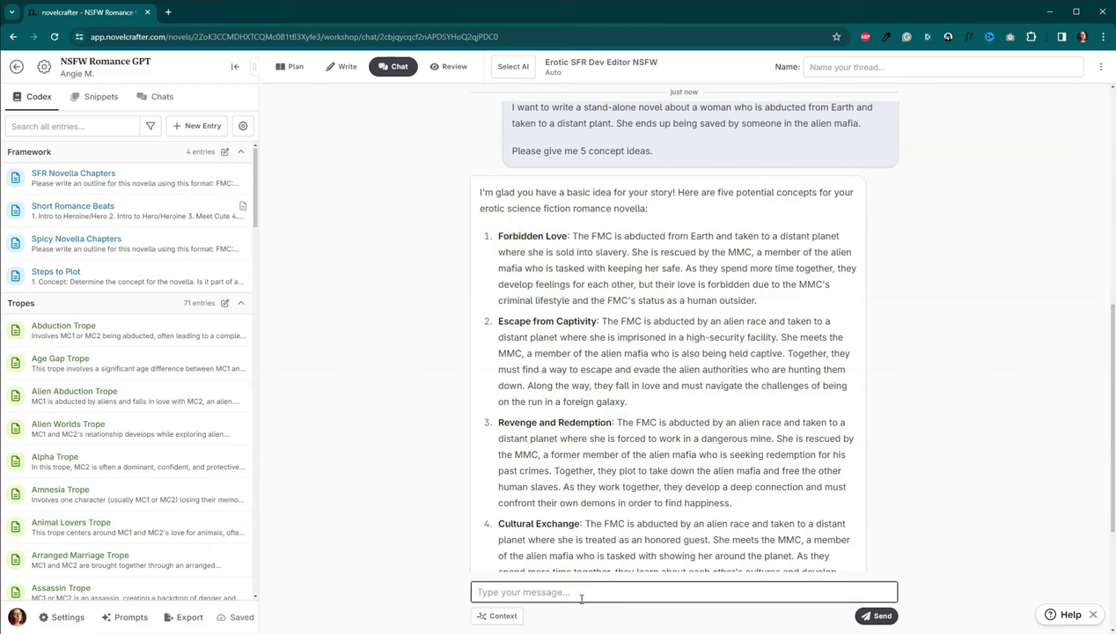
pyautogui.write('L')
pyautogui.write("et's go with Concept 1.")
pyautogui.hotkey('ctrl', 'v')
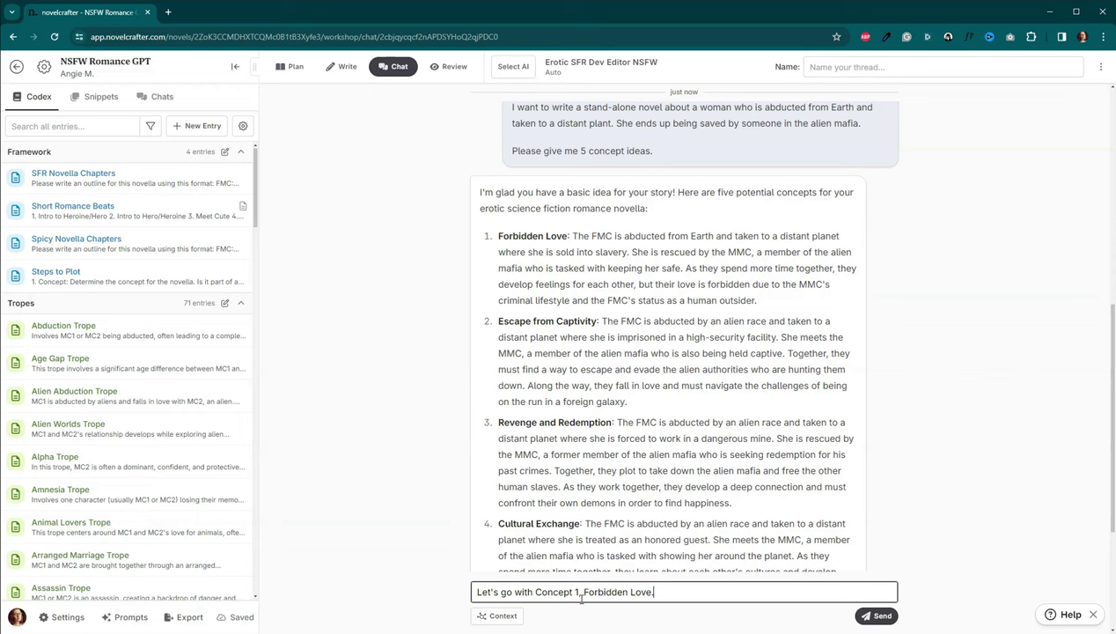
pyautogui.click(874, 616)
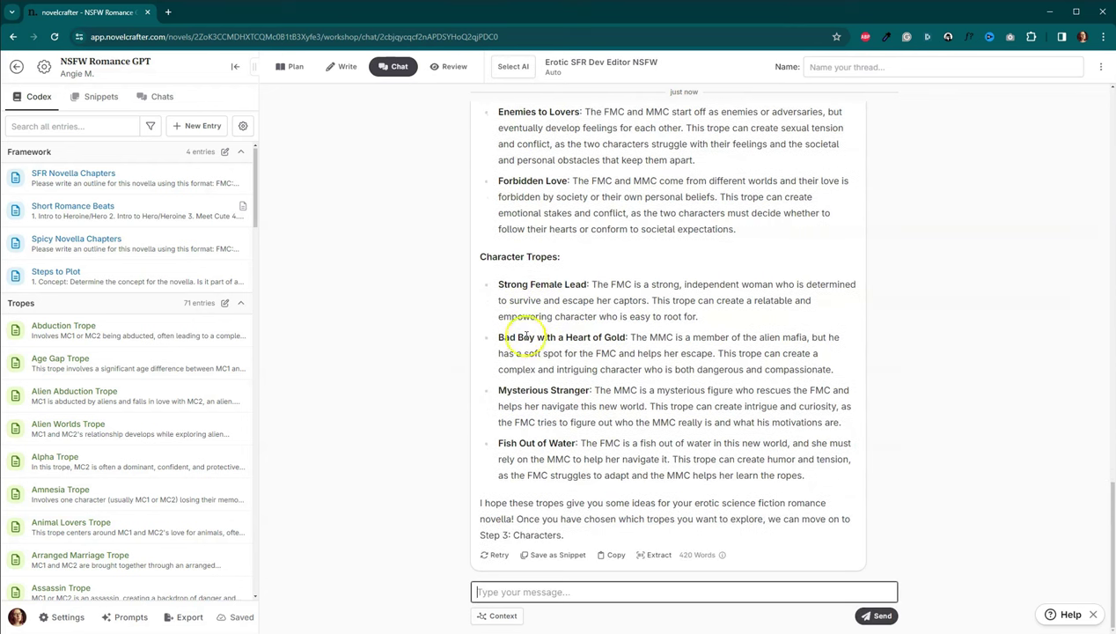
pyautogui.scroll(4, 529, 282)
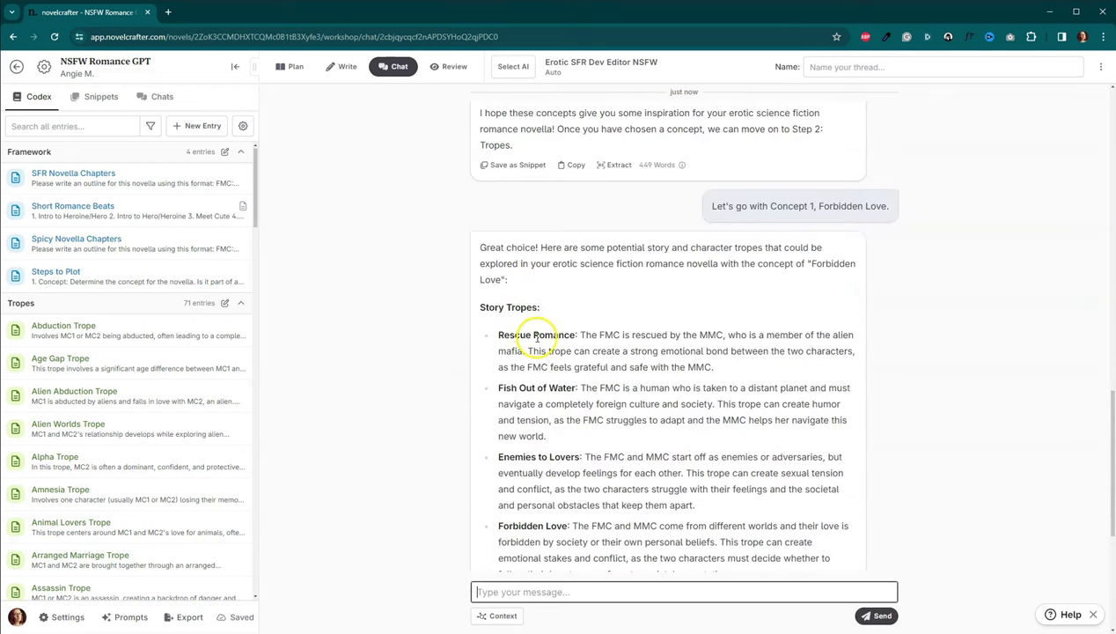
pyautogui.scroll(-2, 531, 365)
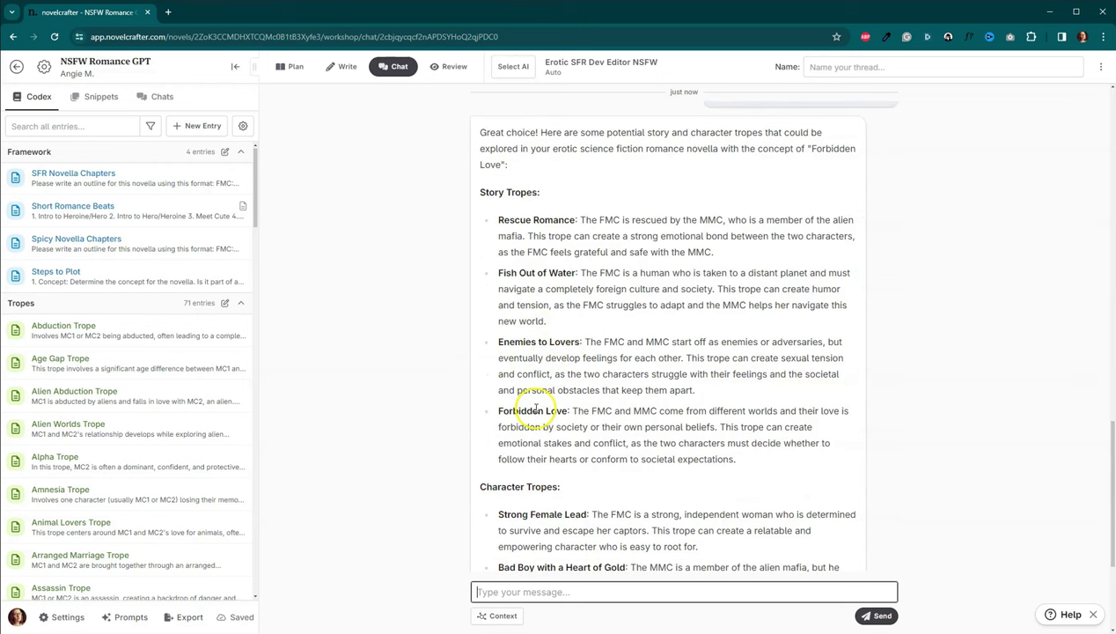
pyautogui.scroll(-2, 533, 406)
pyautogui.scroll(-1, 535, 412)
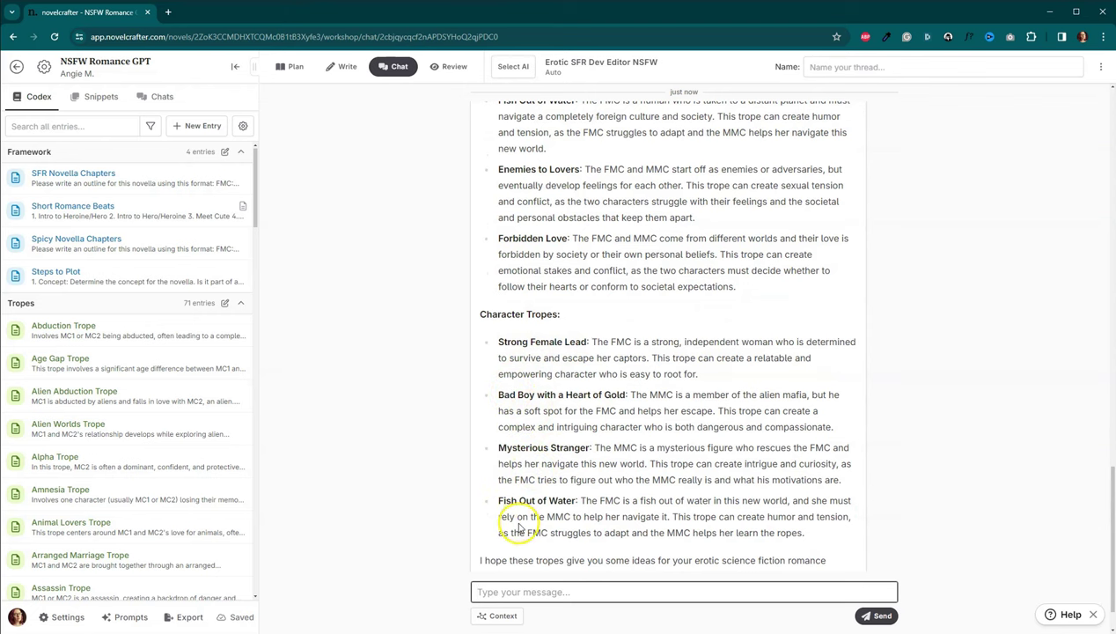
pyautogui.scroll(3, 542, 370)
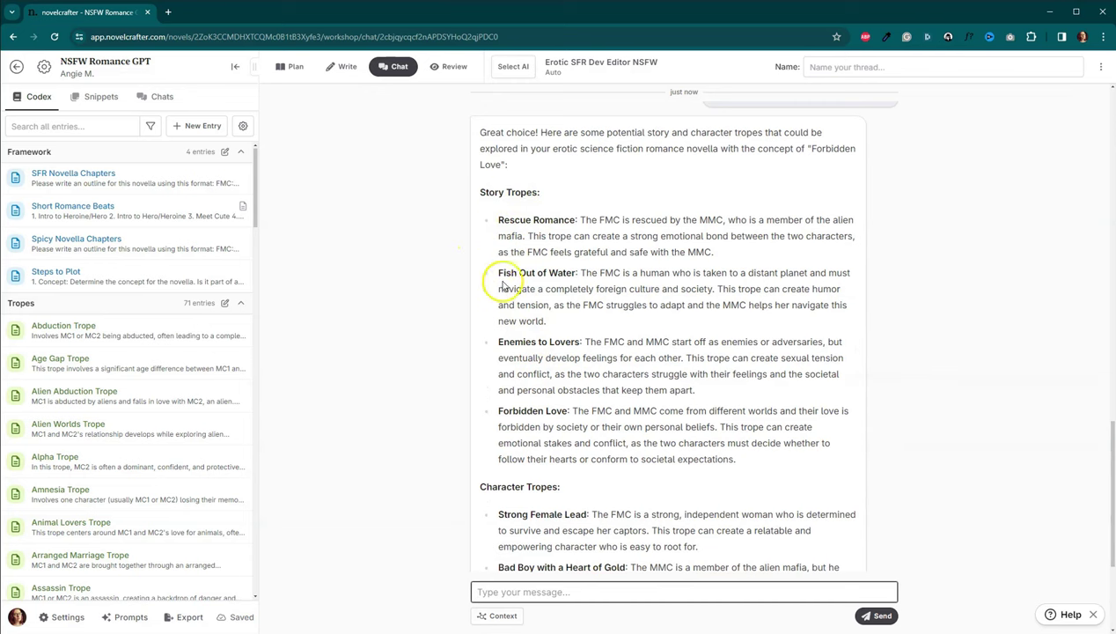
pyautogui.scroll(-5, 530, 288)
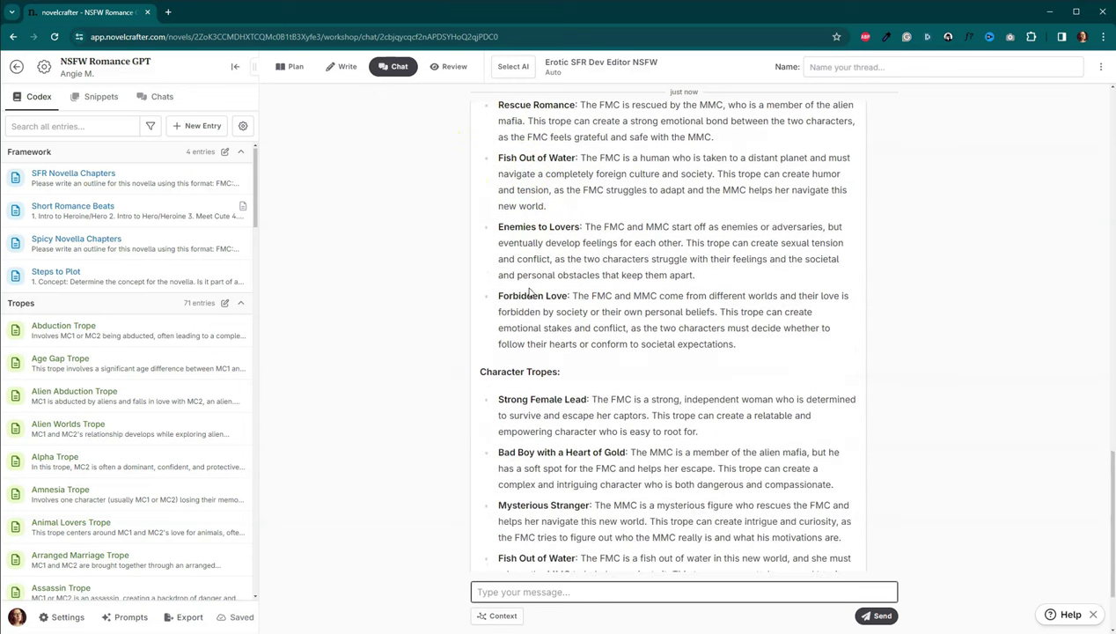
pyautogui.click(546, 591)
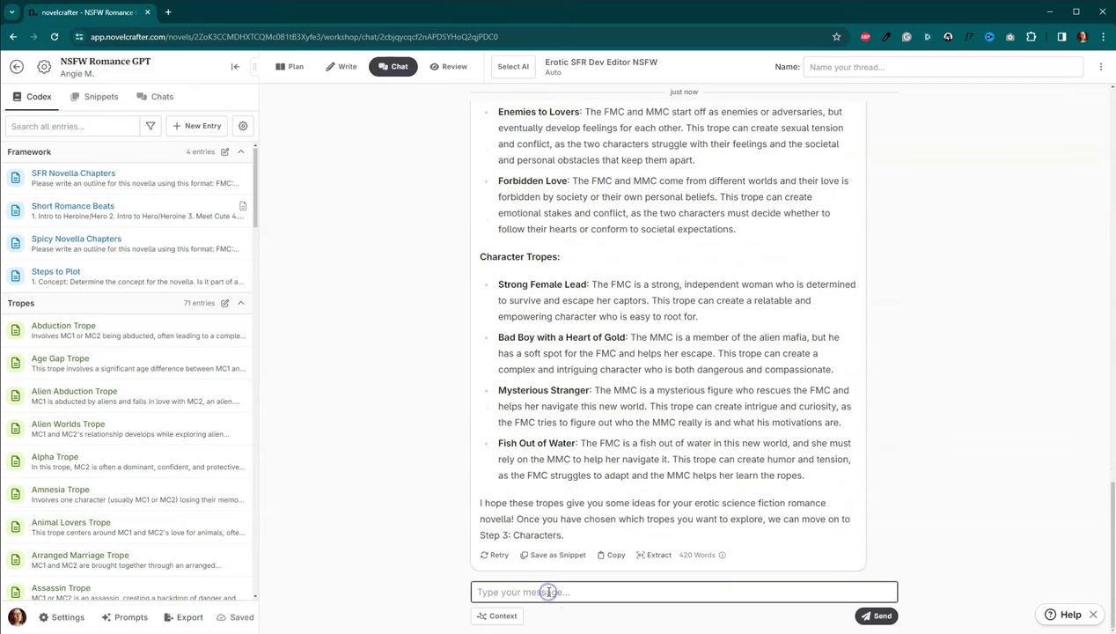
# - Start the reply with a 'Story Tropes:' heading and list the Alien Abduction Trope
pyautogui.write('I')
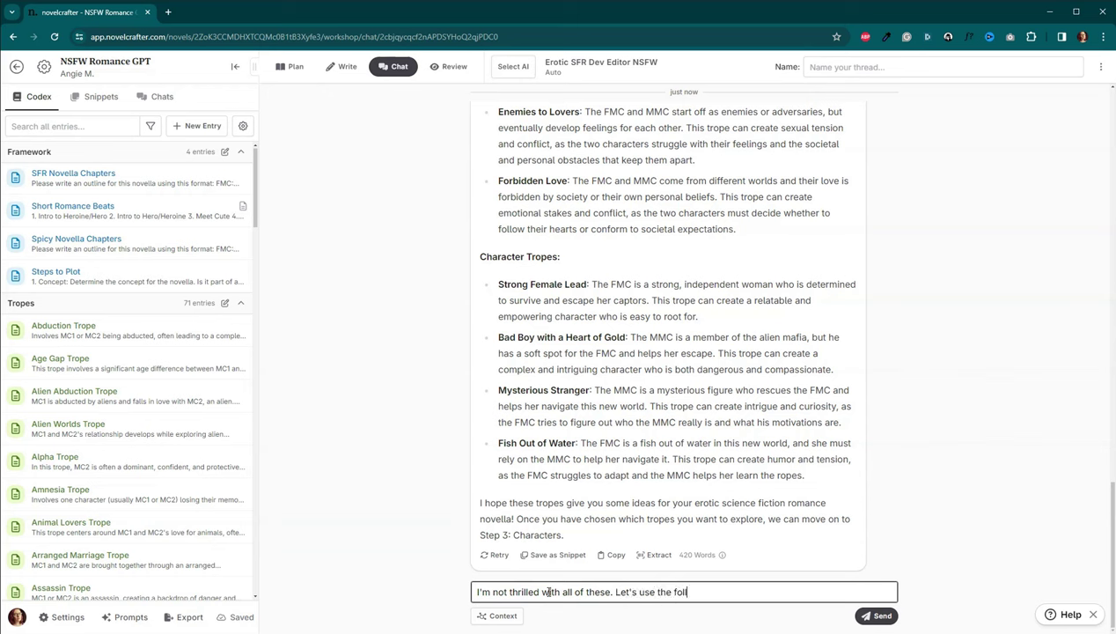
pyautogui.write('wing:')
pyautogui.hotkey('shift', 'Return')
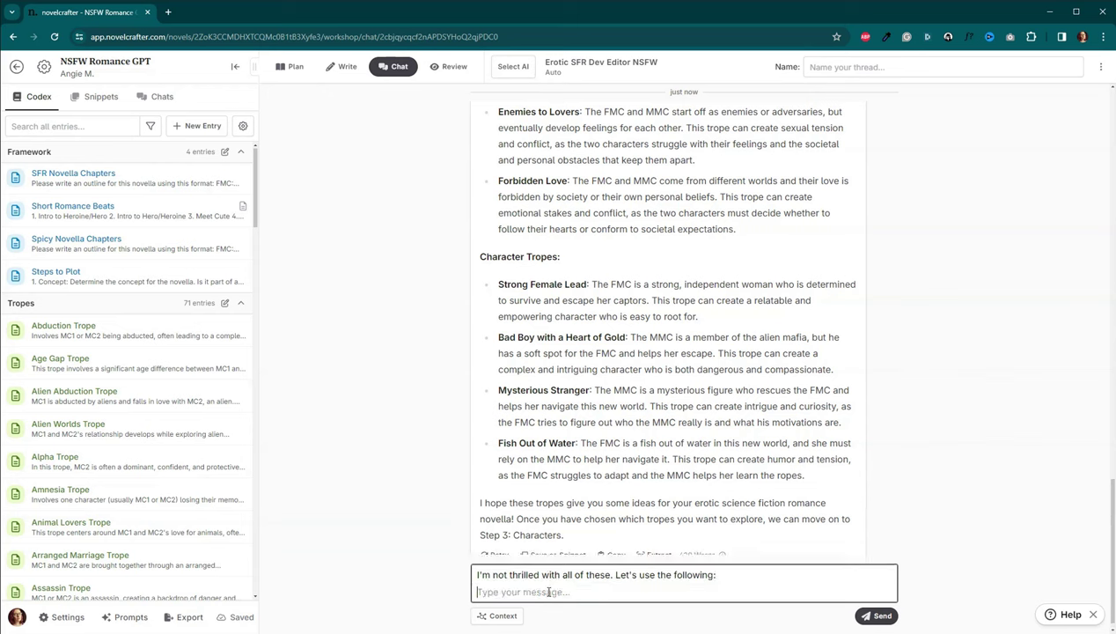
pyautogui.write('Story Tropes:')
pyautogui.hotkey('shift', 'Return')
pyautogui.write('- Alien Abduc')
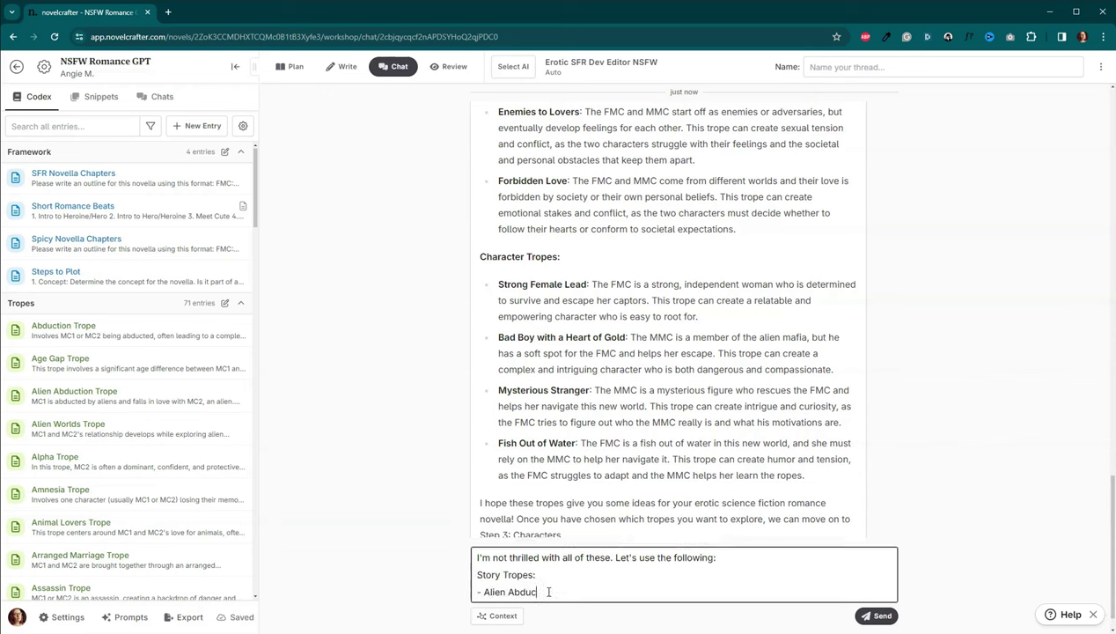
pyautogui.write('tion Trope')
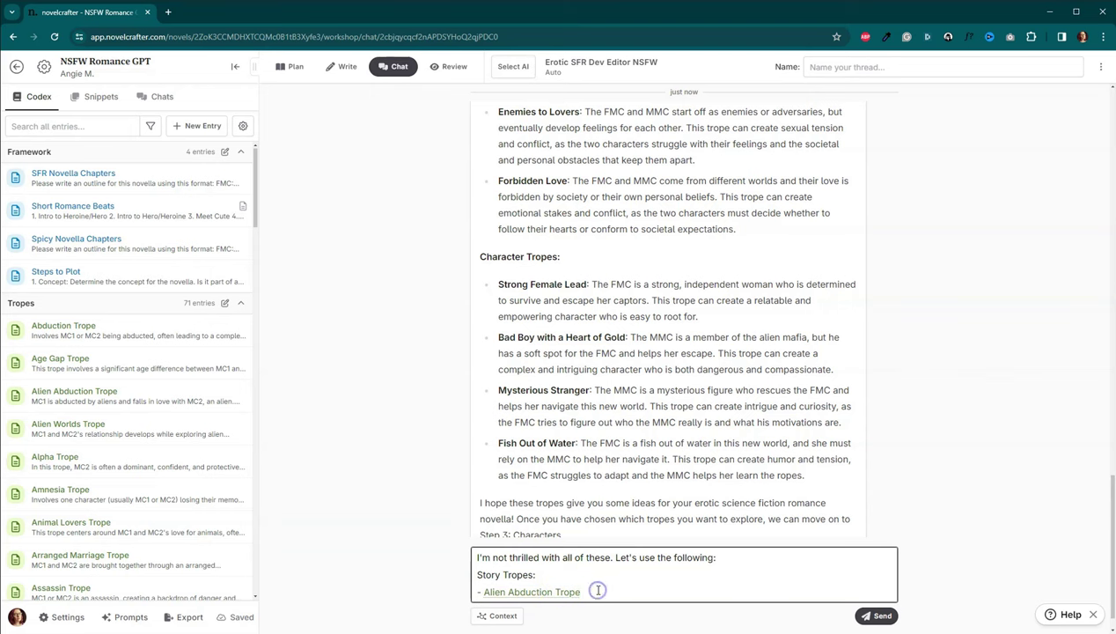
pyautogui.click(577, 591)
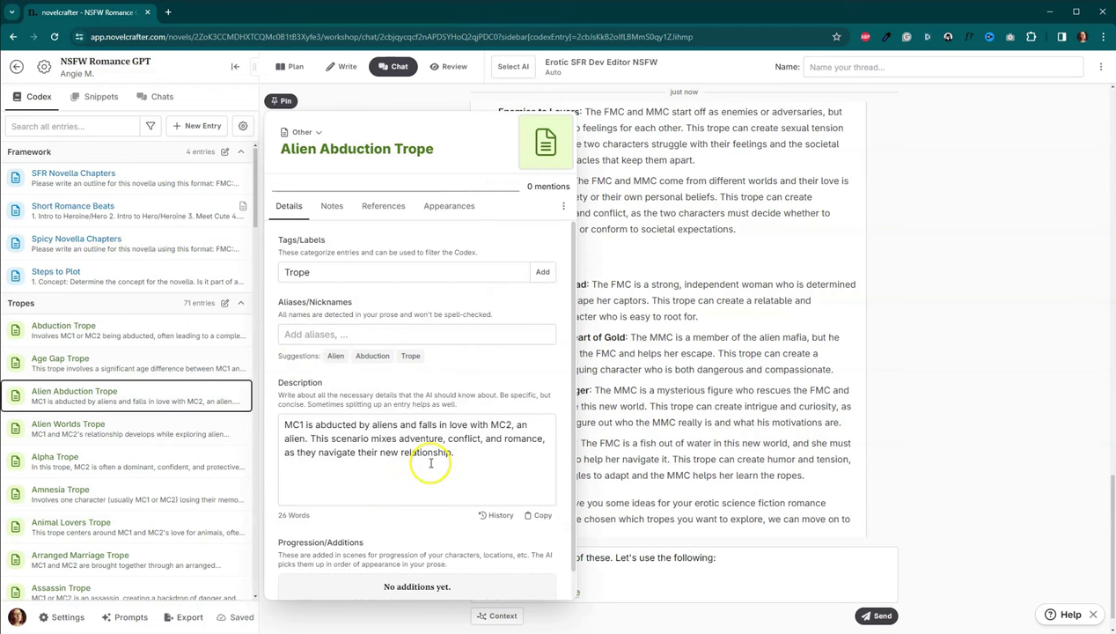
pyautogui.click(667, 588)
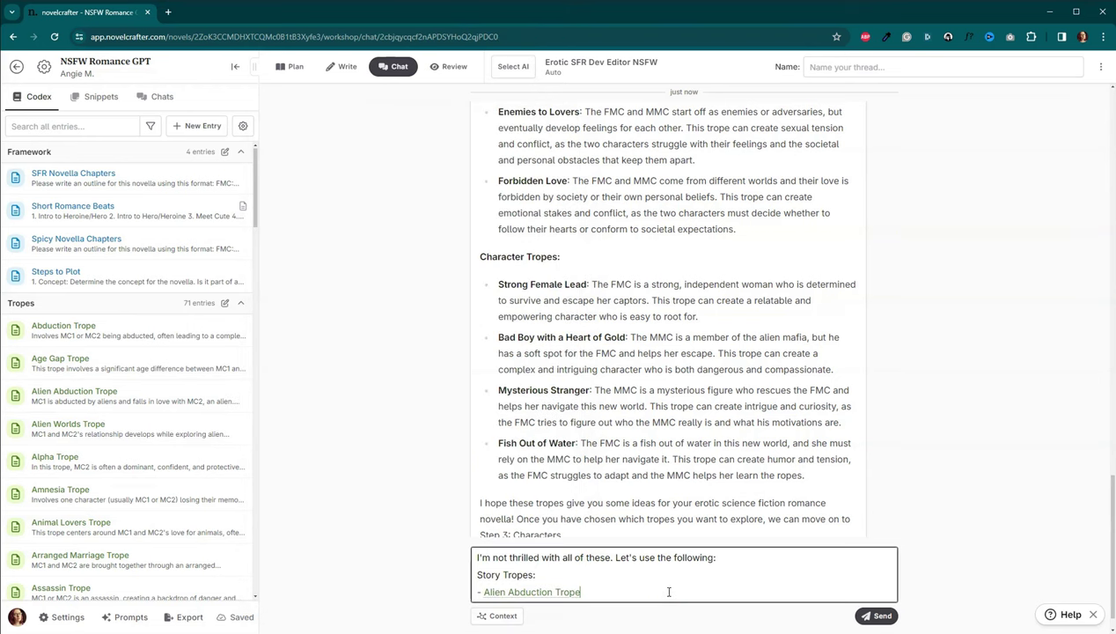
# - Add the Mafia and Forbidden Love story tropes, checking their names in the Codex
pyautogui.hotkey('shift', 'Return')
pyautogui.write('-')
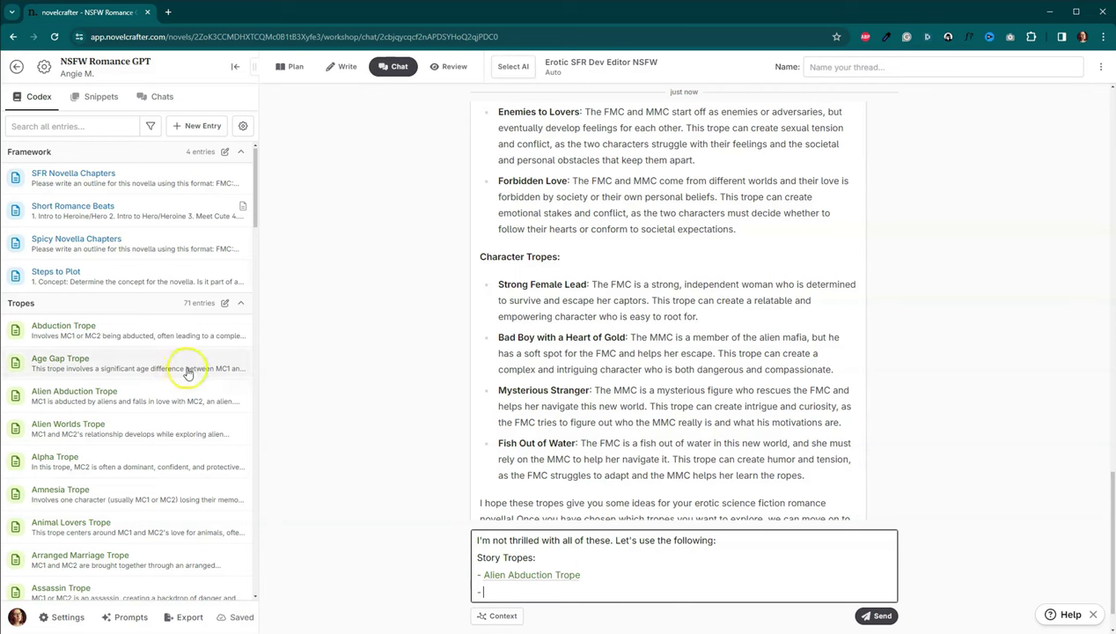
pyautogui.scroll(-2, 188, 373)
pyautogui.scroll(-3, 187, 373)
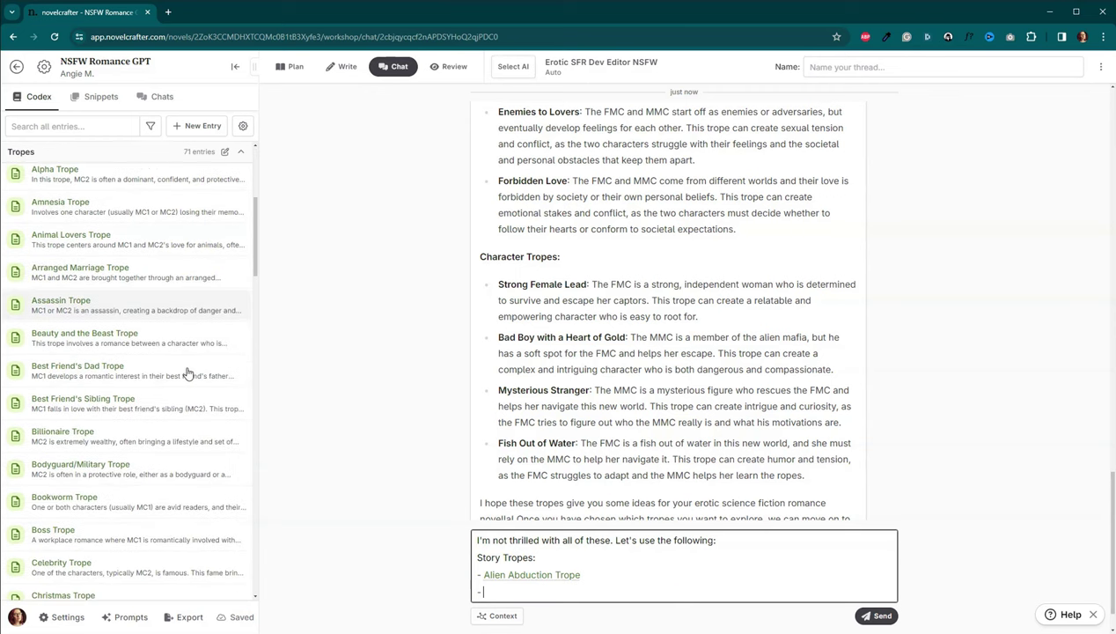
pyautogui.scroll(-3, 187, 373)
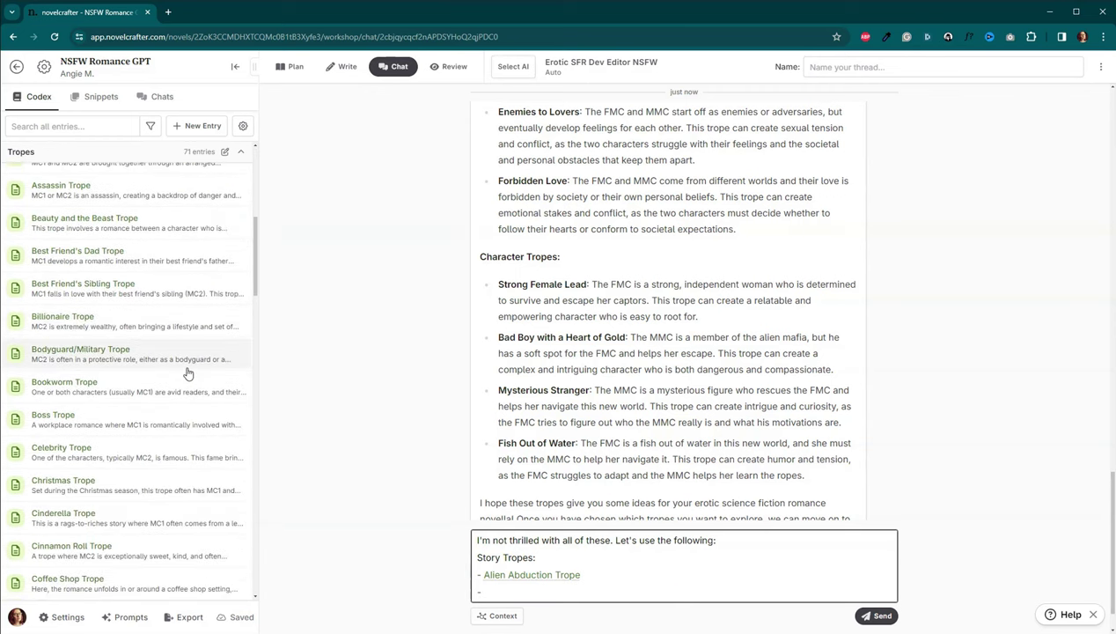
pyautogui.scroll(-3, 187, 373)
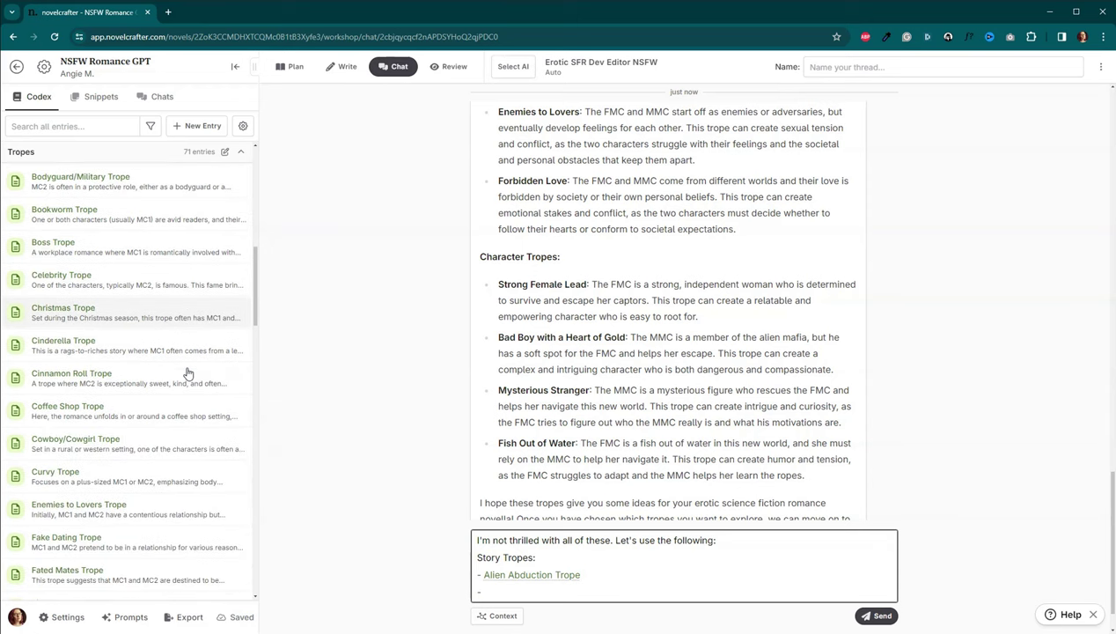
pyautogui.scroll(-2, 187, 373)
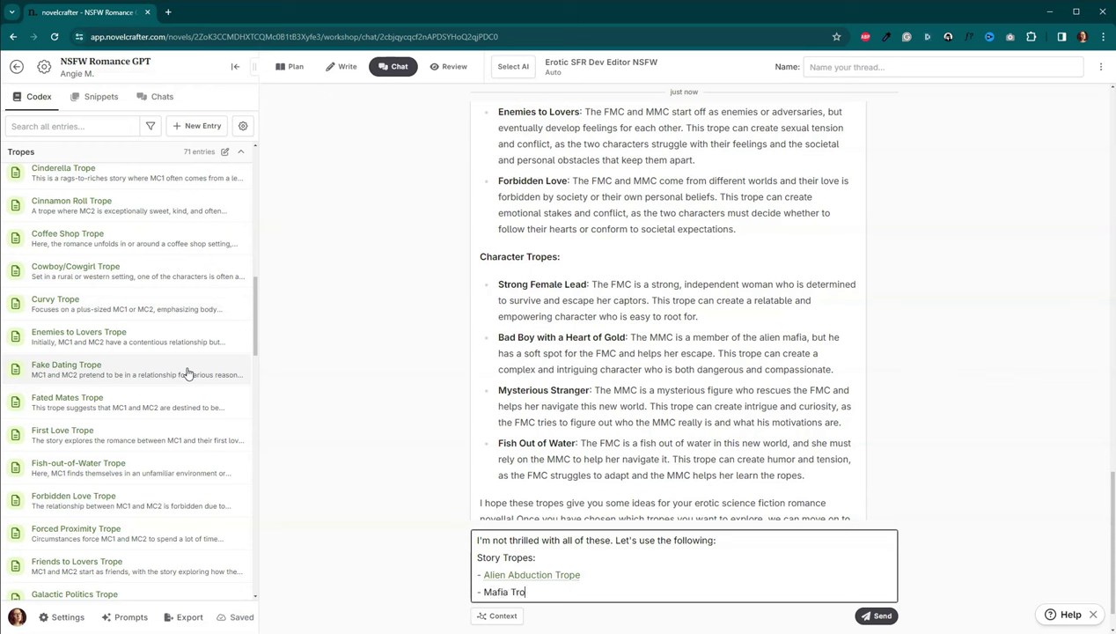
pyautogui.write('pe')
pyautogui.hotkey('shift', 'Return')
pyautogui.write('-')
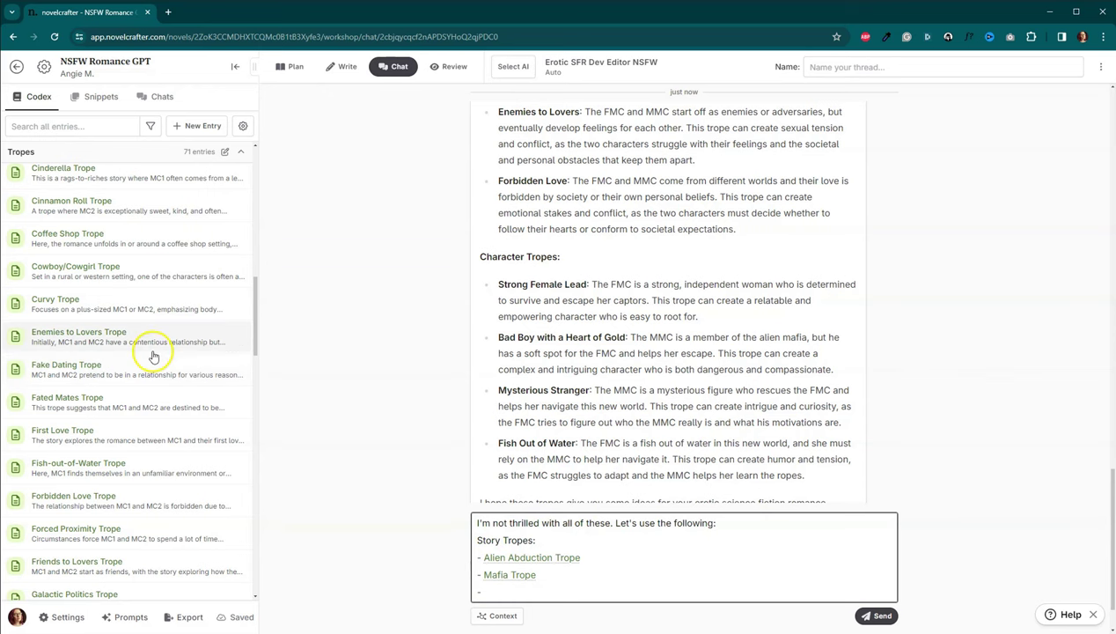
pyautogui.scroll(-3, 148, 371)
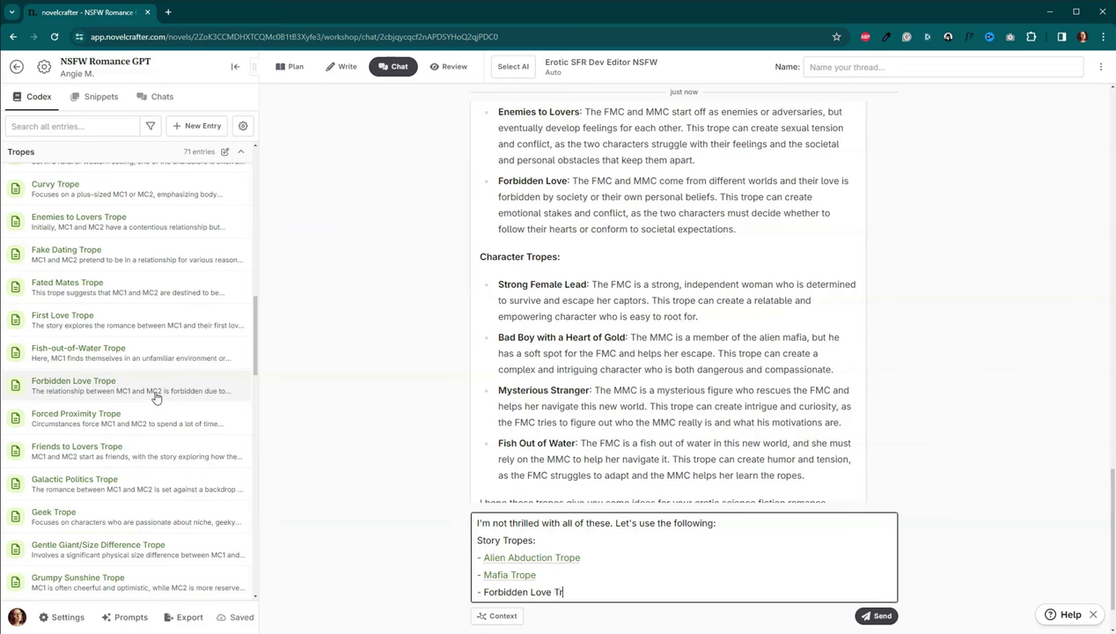
pyautogui.write('ope')
# - Add a 'Character Tropes:' section listing Alpha Trope and Bookworm Trope
pyautogui.hotkey('shift', 'Return')
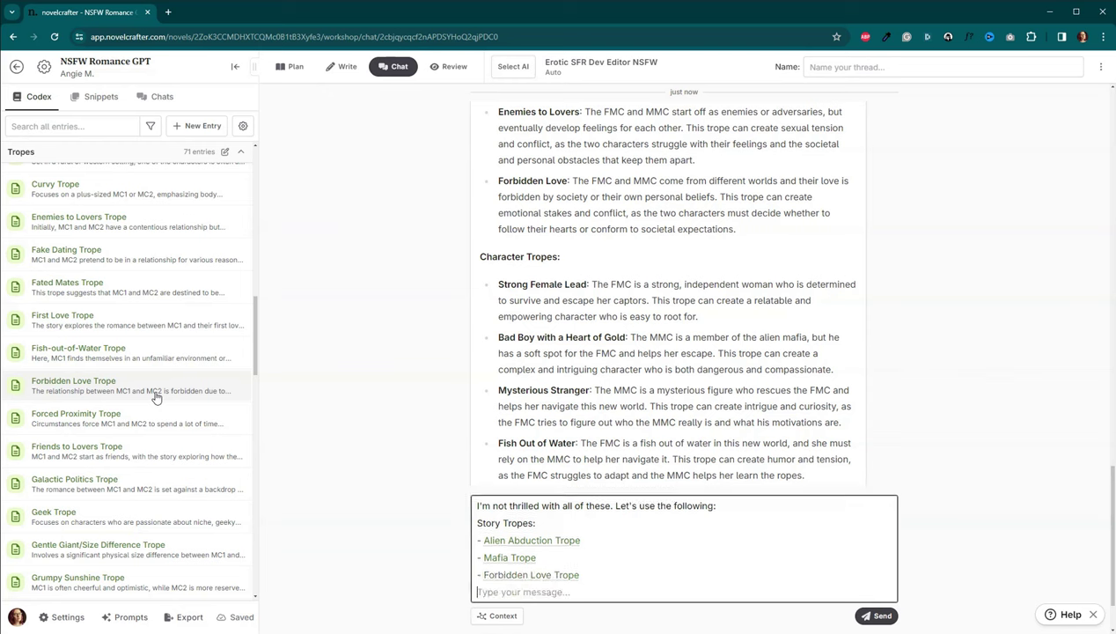
pyautogui.write('Cha')
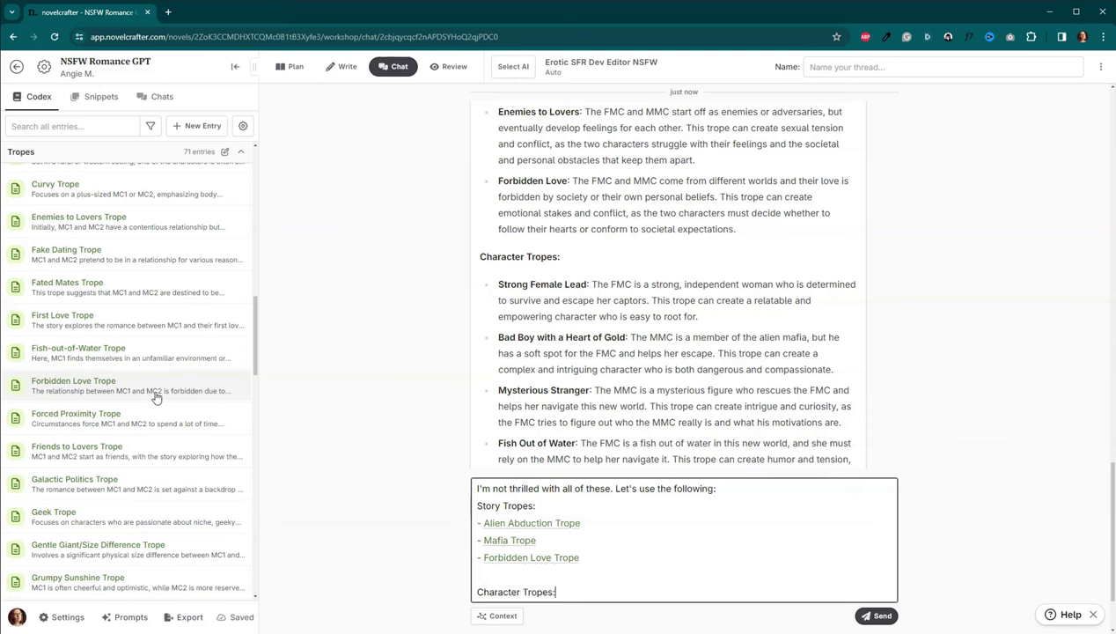
pyautogui.write('racter Tropes:')
pyautogui.hotkey('shift', 'Return')
pyautogui.write('- Alpha')
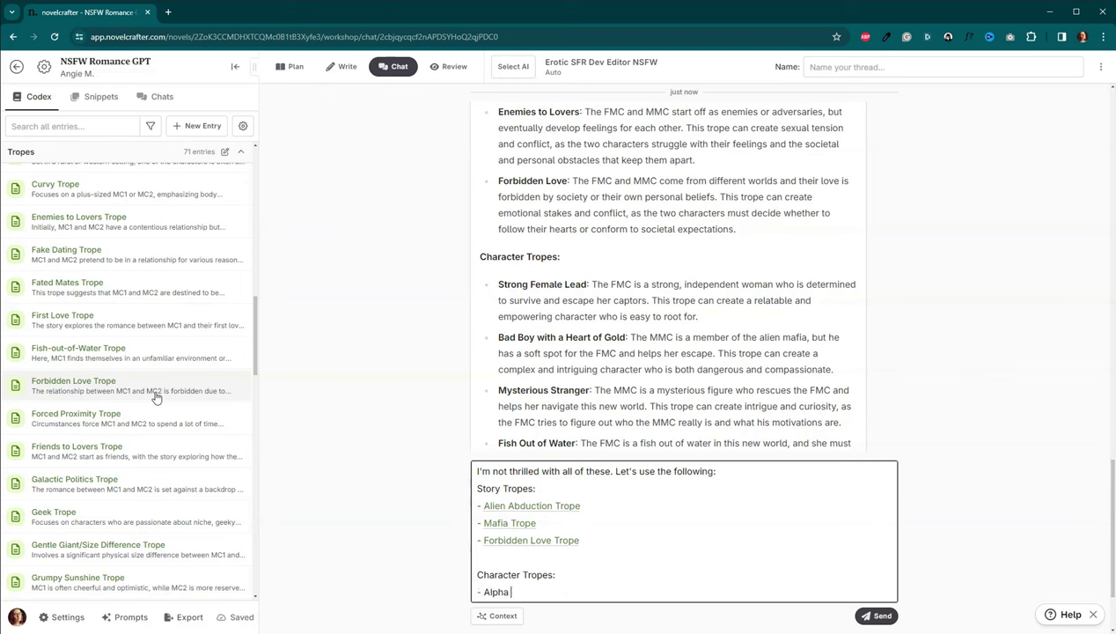
pyautogui.write(' Trope')
pyautogui.hotkey('shift', 'Return')
pyautogui.write('- Bookworm')
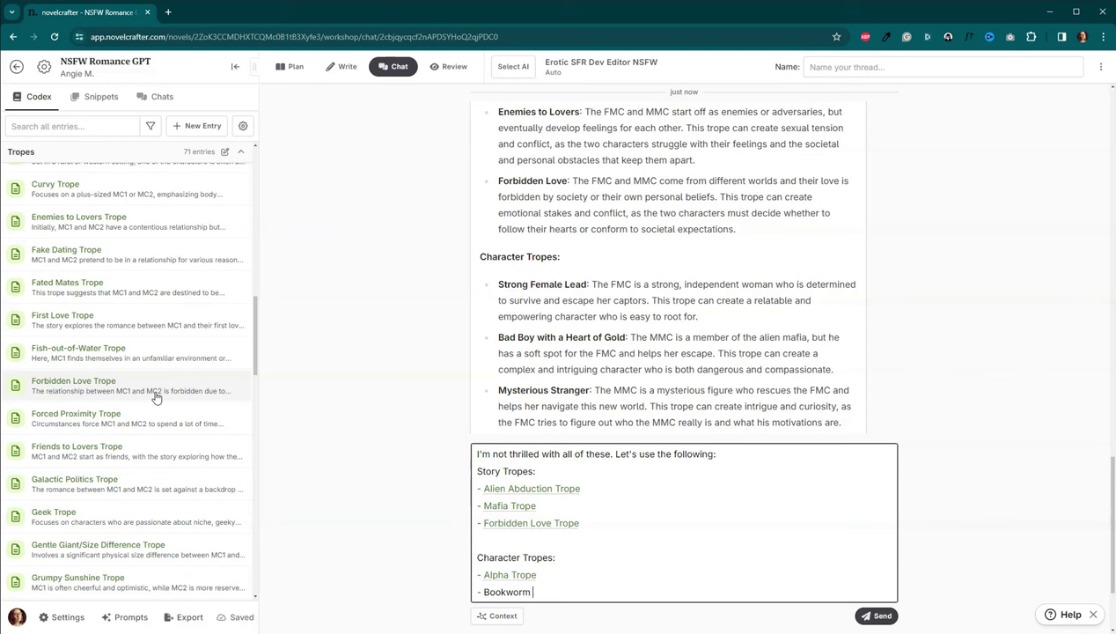
pyautogui.write(' Trope')
# - Send the trope picks, then read the 385-word reply and the Codex Framework entries
pyautogui.click(880, 616)
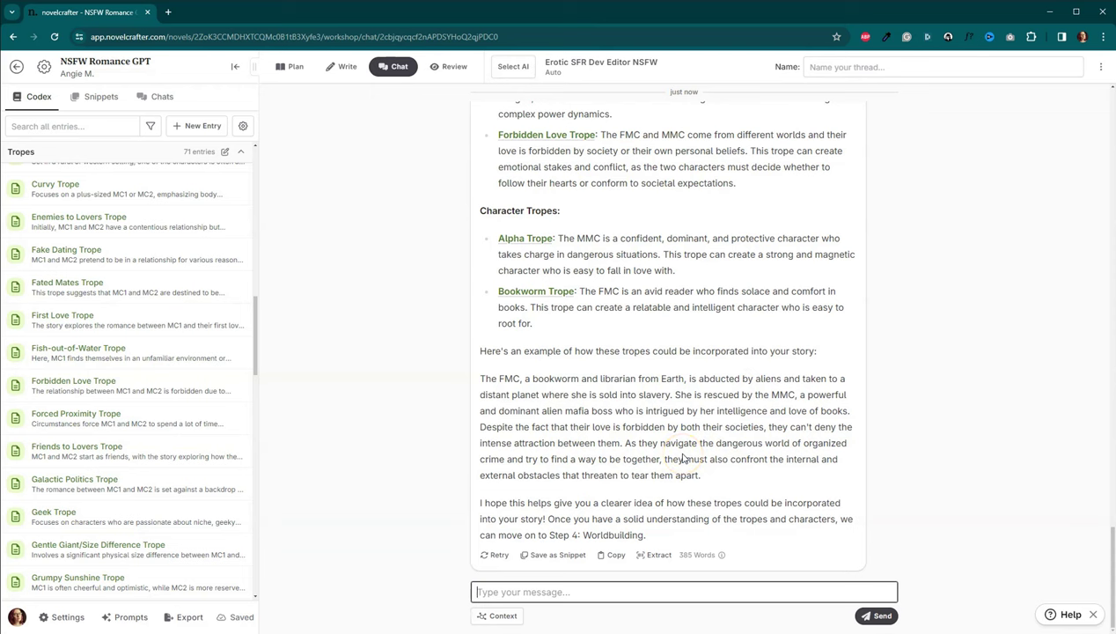
pyautogui.click(695, 455)
pyautogui.click(695, 459)
pyautogui.scroll(3, 656, 490)
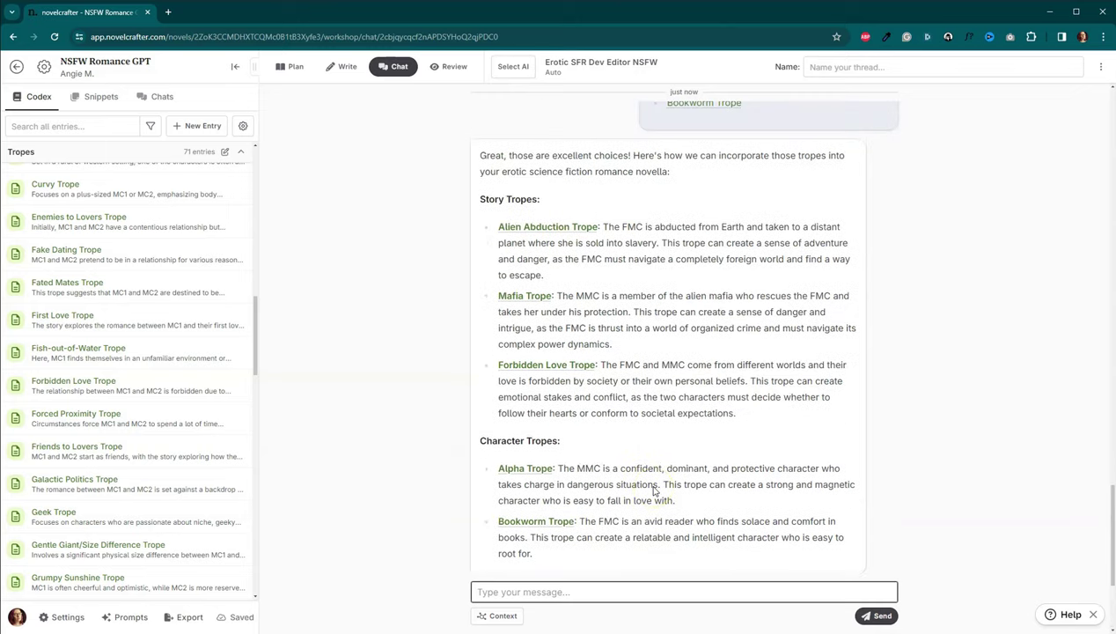
pyautogui.scroll(-3, 654, 486)
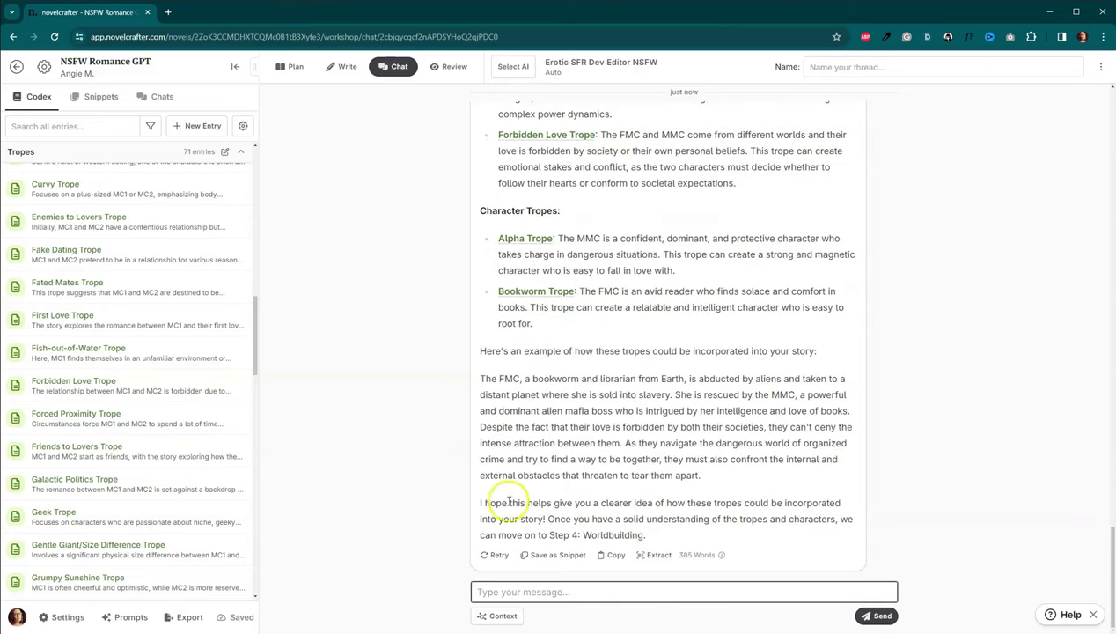
pyautogui.scroll(10, 246, 310)
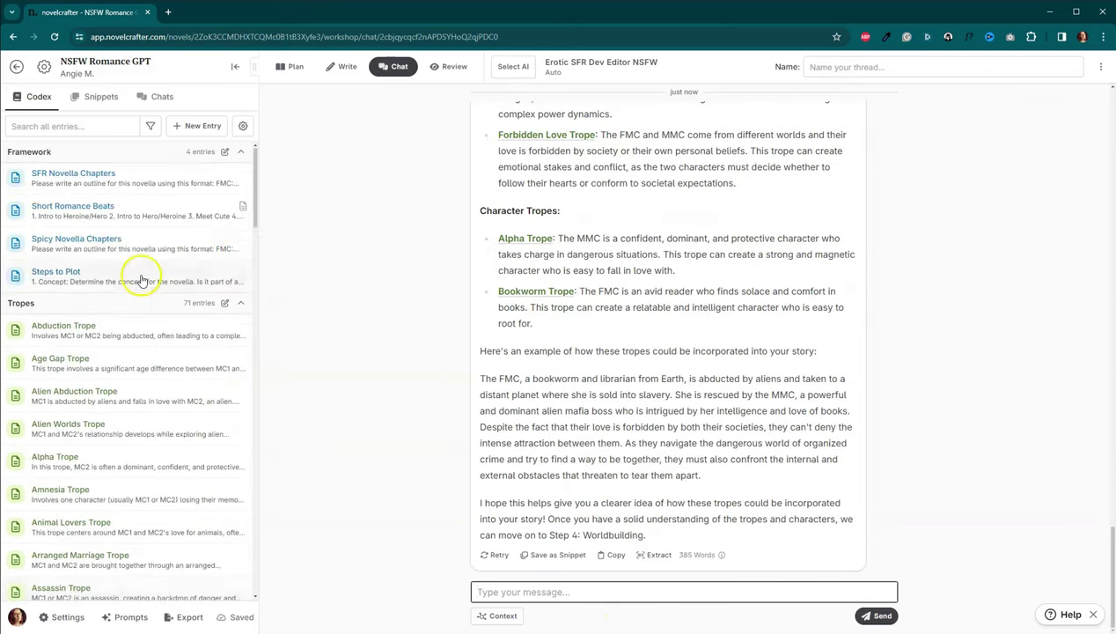
# - Review the Steps to Plot Codex entry, then draft 'Let's continue to 3. Characters.'
pyautogui.click(70, 274)
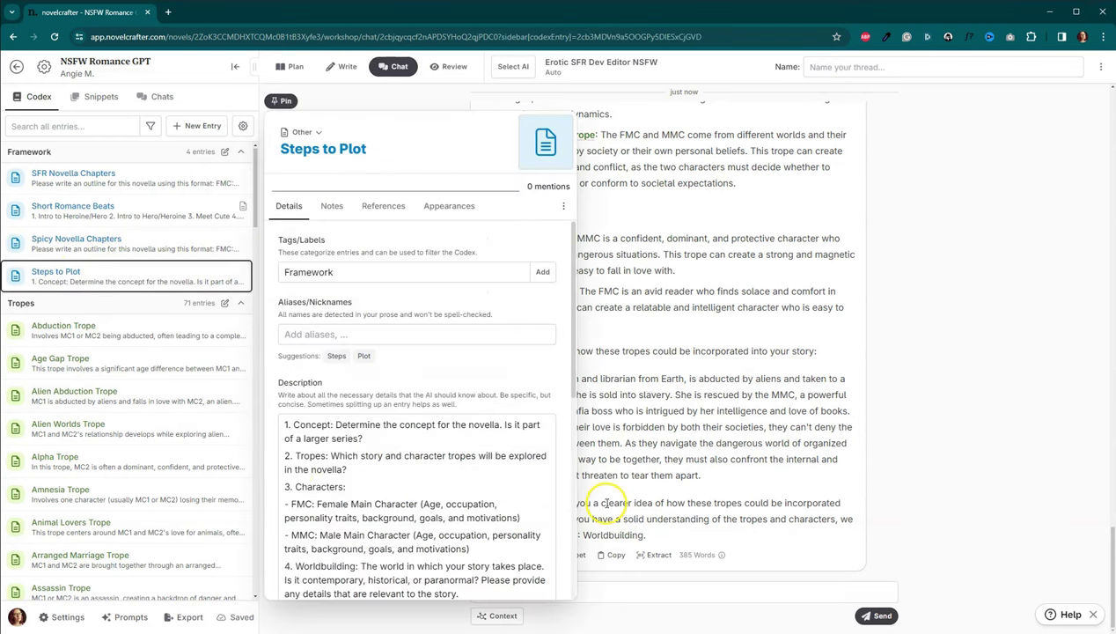
pyautogui.click(685, 513)
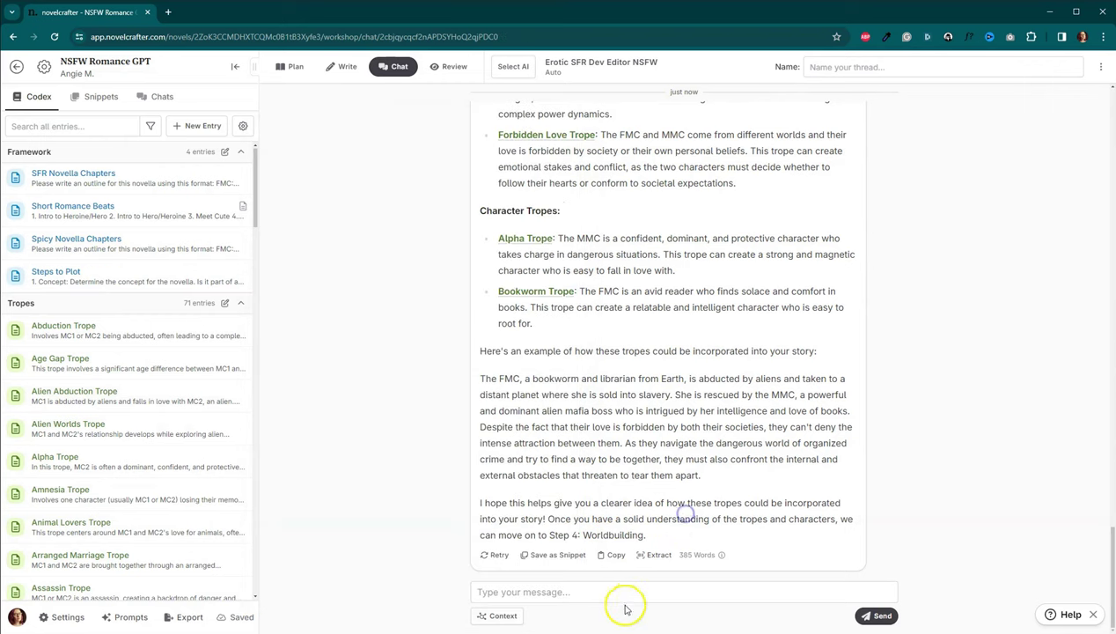
pyautogui.click(625, 603)
pyautogui.write("Let's continue to")
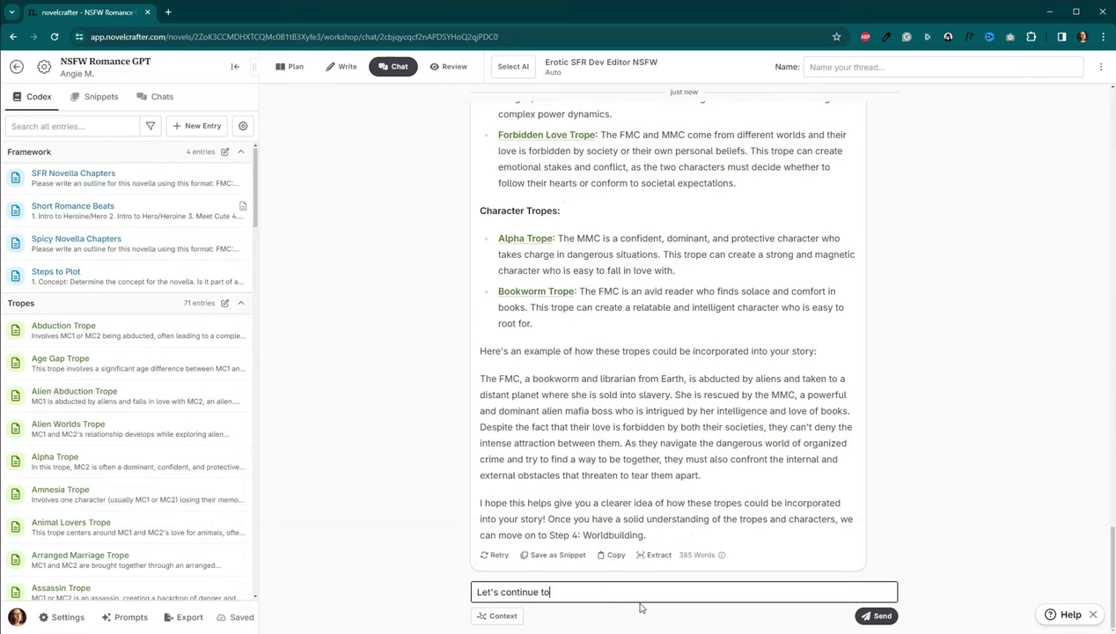
pyautogui.write(' 3. Characters.')
pyautogui.hotkey('shift', 'Return')
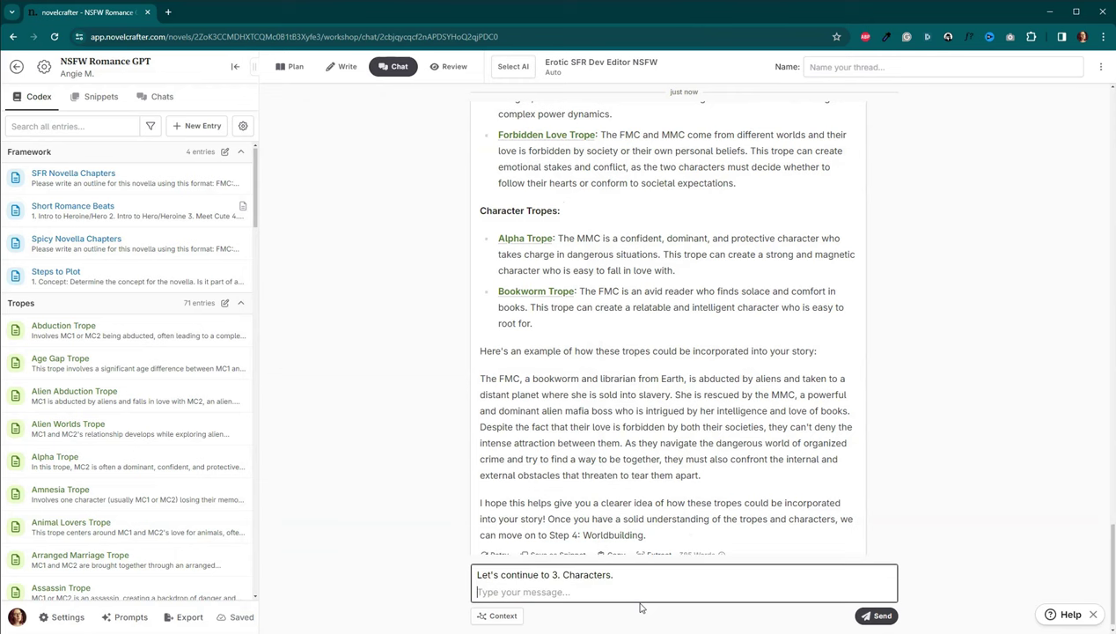
pyautogui.press('BackSpace')
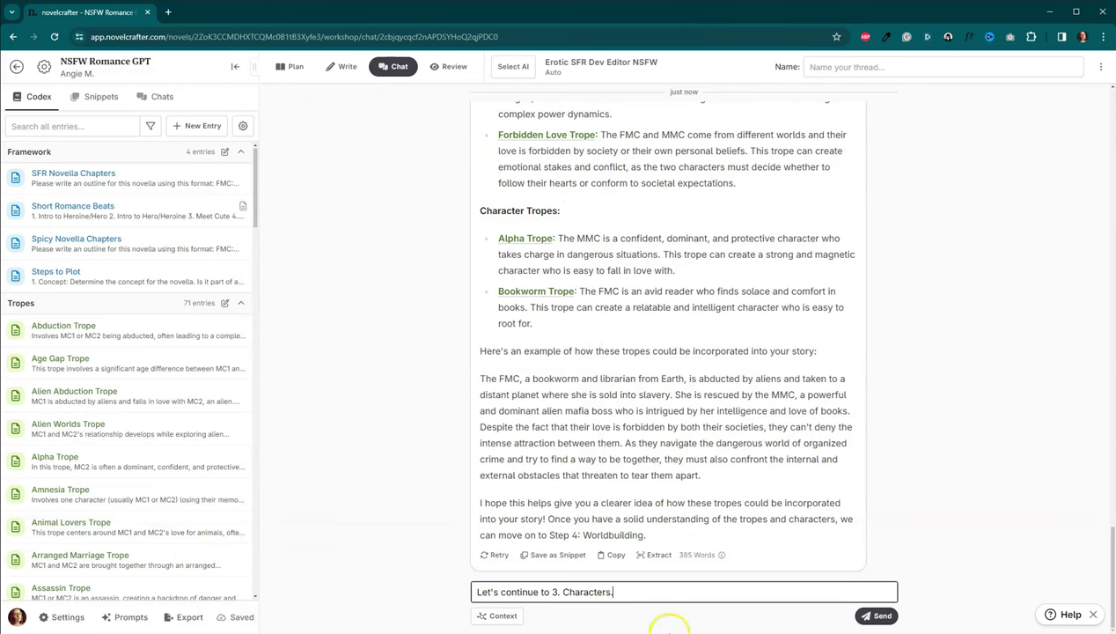
# - Send the Characters request and read the Sarah (28, librarian) and Kael (40, mafia boss) profiles
pyautogui.click(873, 616)
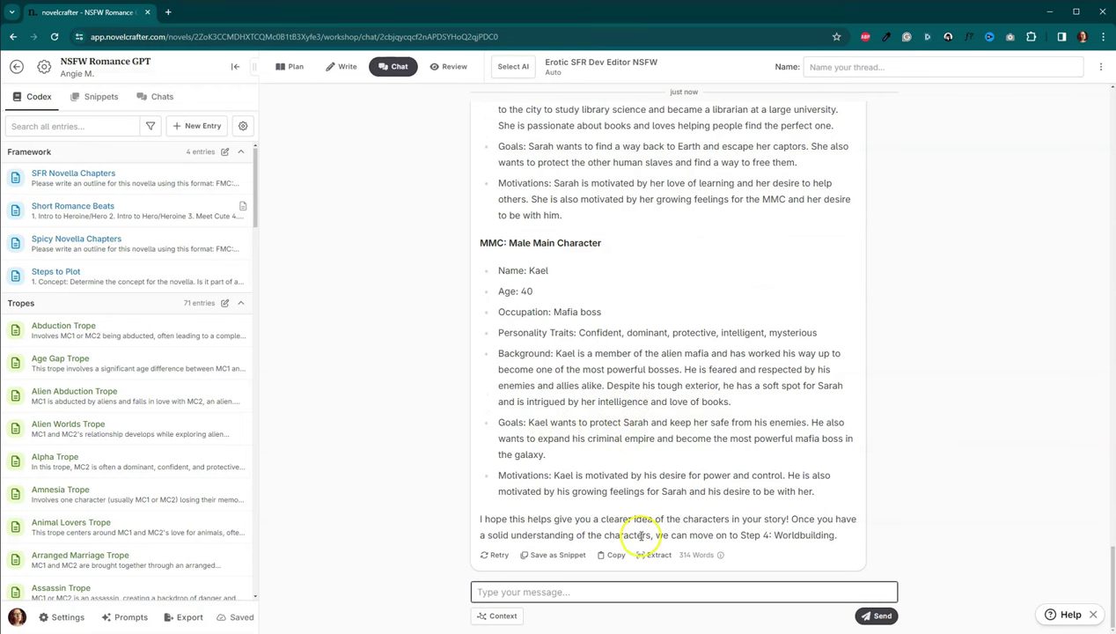
pyautogui.click(640, 590)
pyautogui.scroll(4, 715, 525)
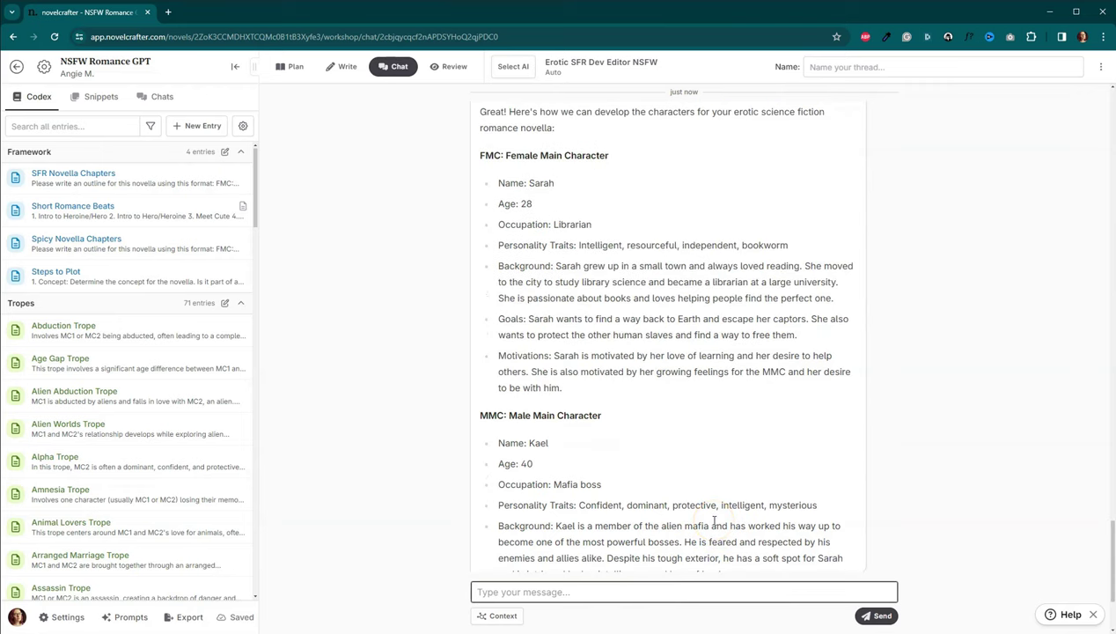
pyautogui.scroll(-4, 715, 525)
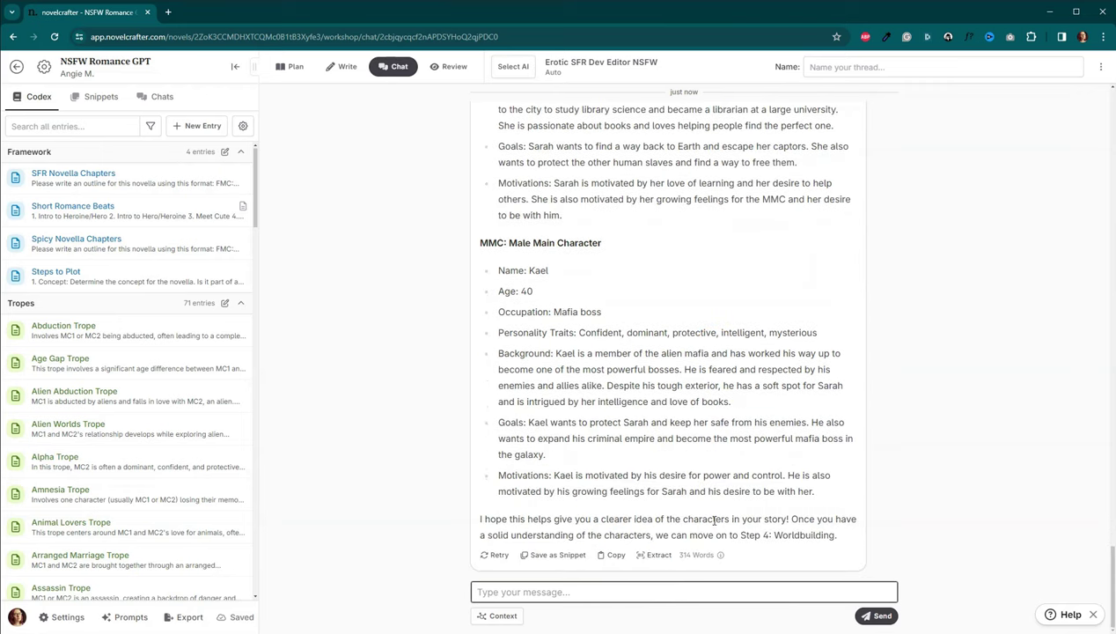
# - Send 'Please give my characters last names' and view the surname suggestions
pyautogui.write('Please give my characters last names.')
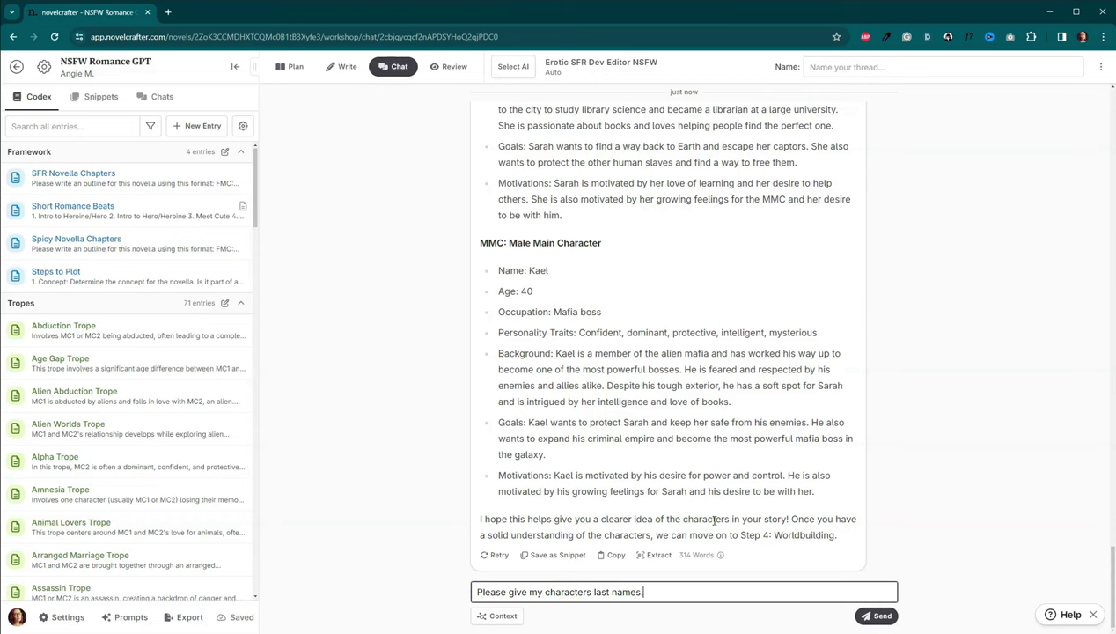
pyautogui.click(774, 528)
pyautogui.press('Return')
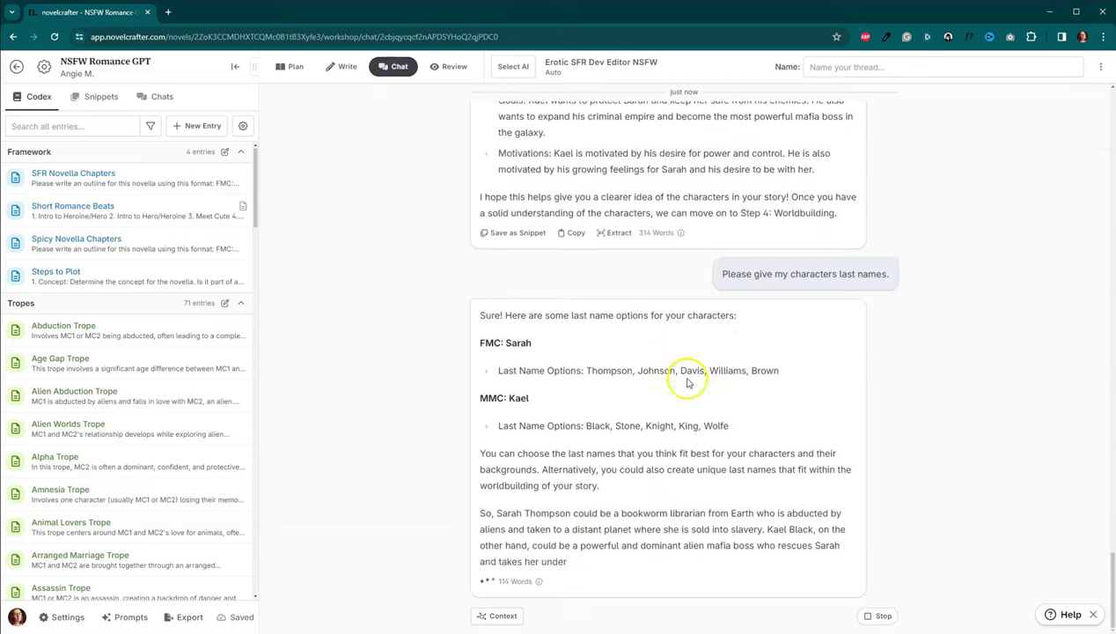
pyautogui.scroll(-3, 640, 426)
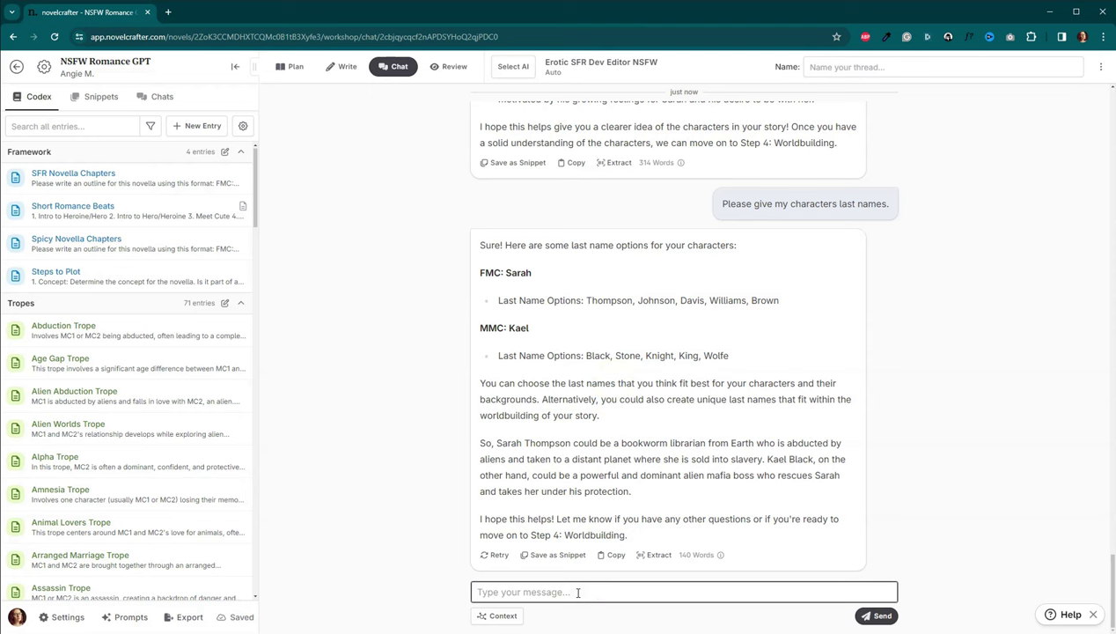
# - Choose Sarah Davis and ask for an alien-sounding last name for Kael
pyautogui.write("Let's go with ")
pyautogui.write('Sar')
pyautogui.write('ah Davis and')
pyautogui.write('lease giv')
pyautogui.write('e me ')
pyautogui.write('a a')
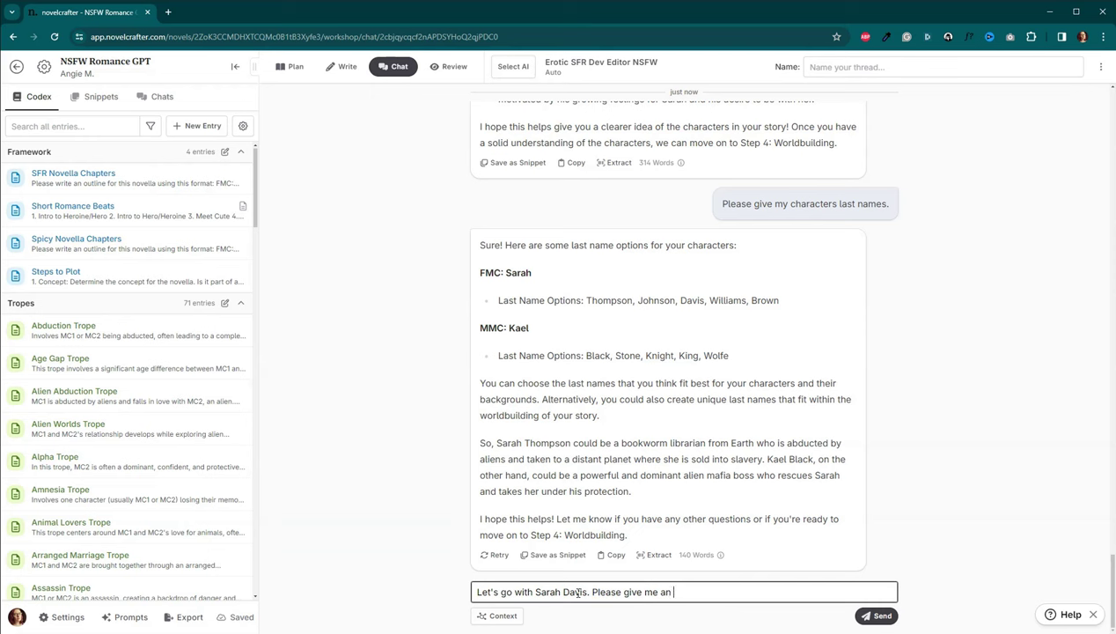
pyautogui.write('lien-sounding last name f')
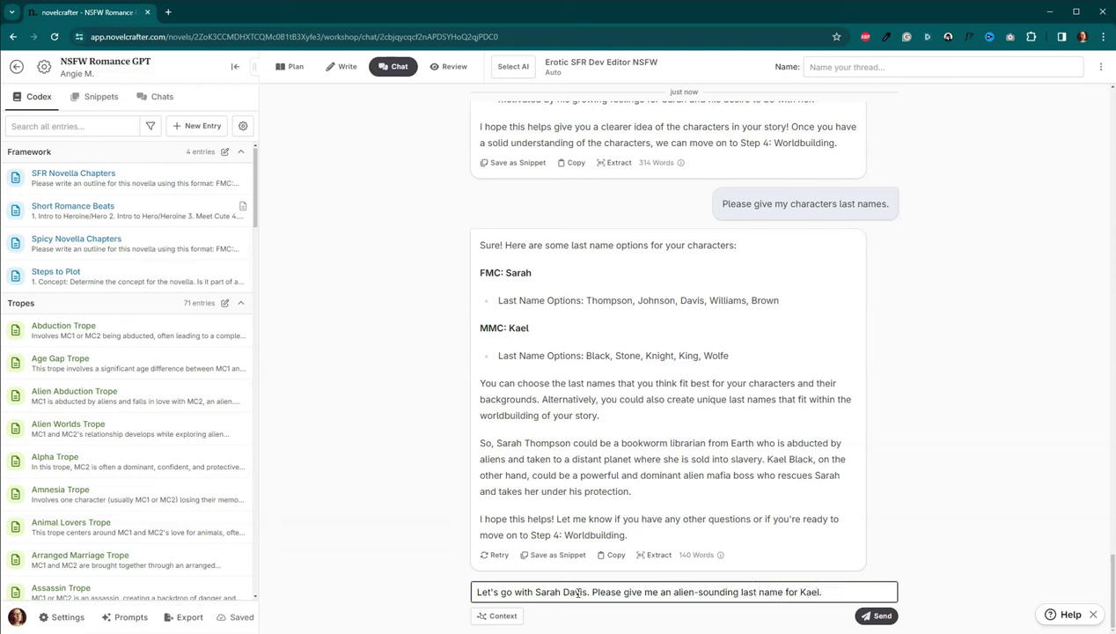
pyautogui.write('or Kael.')
pyautogui.hotkey('shift', 'Return')
pyautogui.press('BackSpace')
pyautogui.click(874, 615)
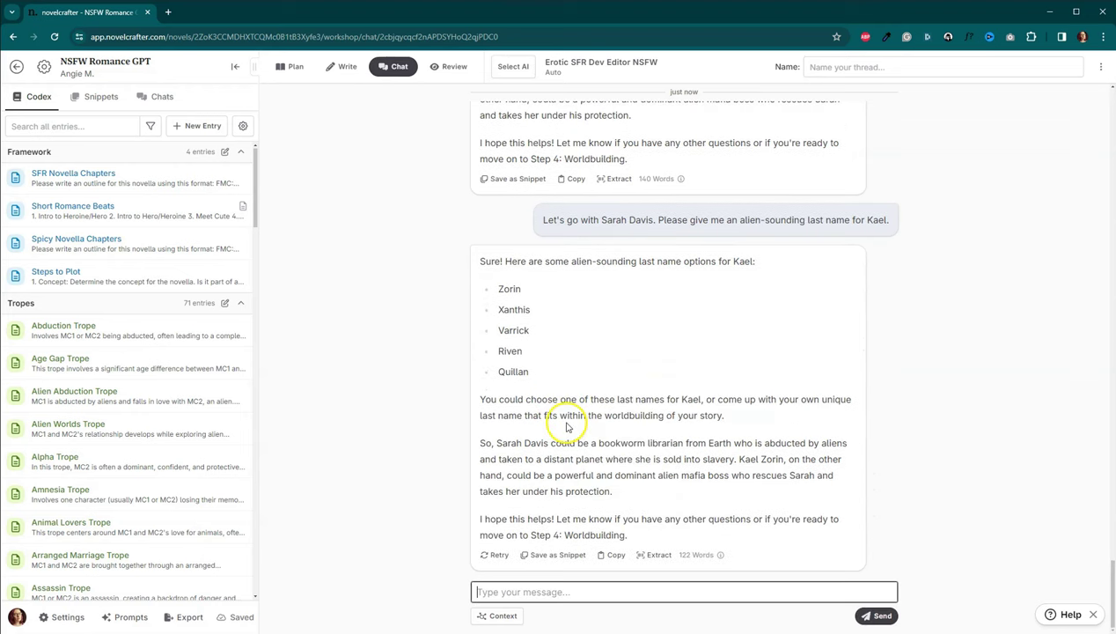
# - Send 'Kael Varrick works. Please move on to Step 4: Worldbuilding' using the copied surname
pyautogui.click(513, 330)
pyautogui.doubleClick(513, 331)
pyautogui.hotkey('ctrl', 'c')
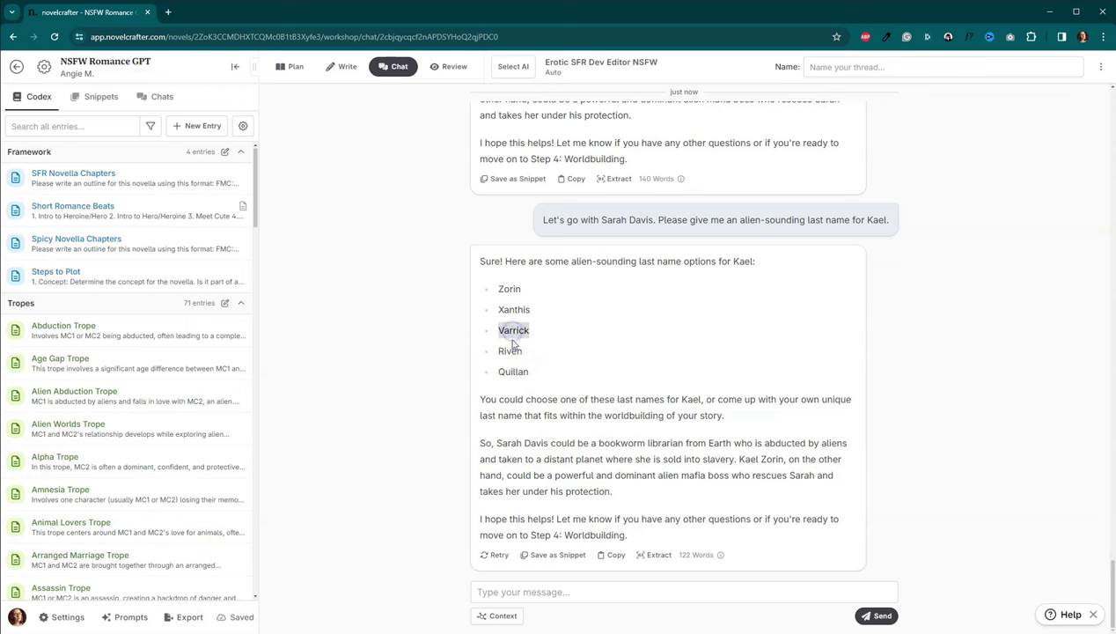
pyautogui.click(572, 590)
pyautogui.write('Kael')
pyautogui.hotkey('ctrl', 'v')
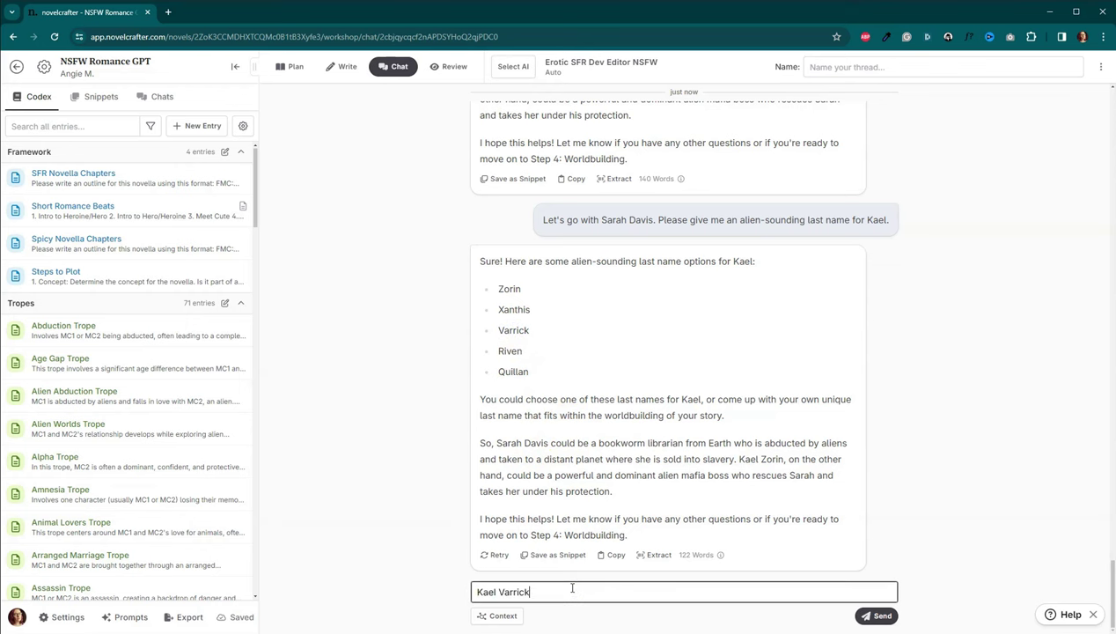
pyautogui.write('works. Please move on to Step 4')
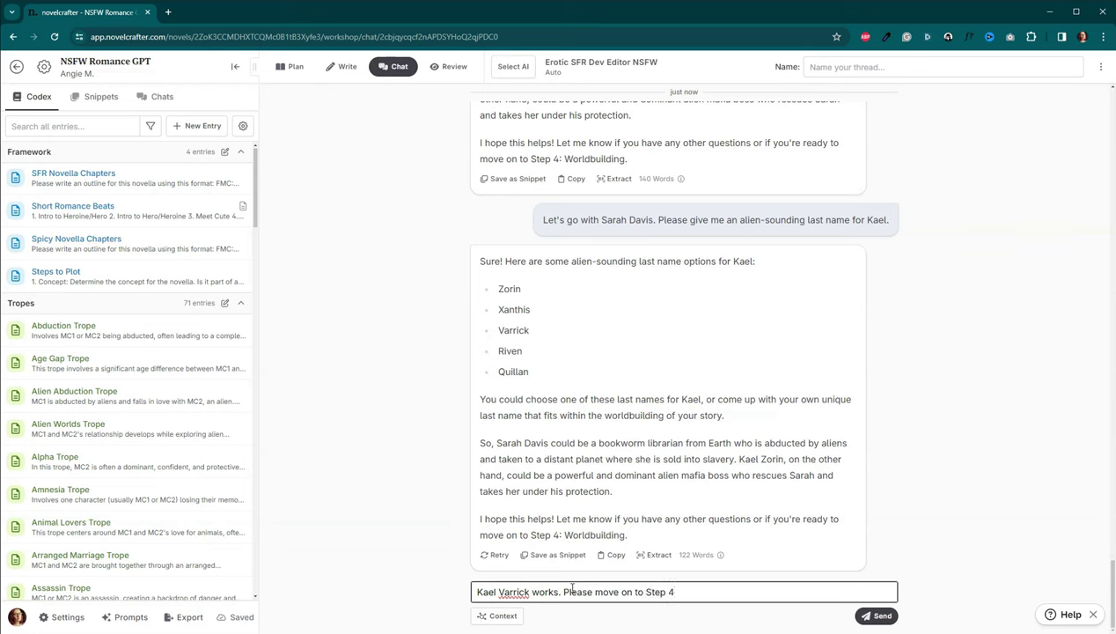
pyautogui.write(': Worldbuilding.')
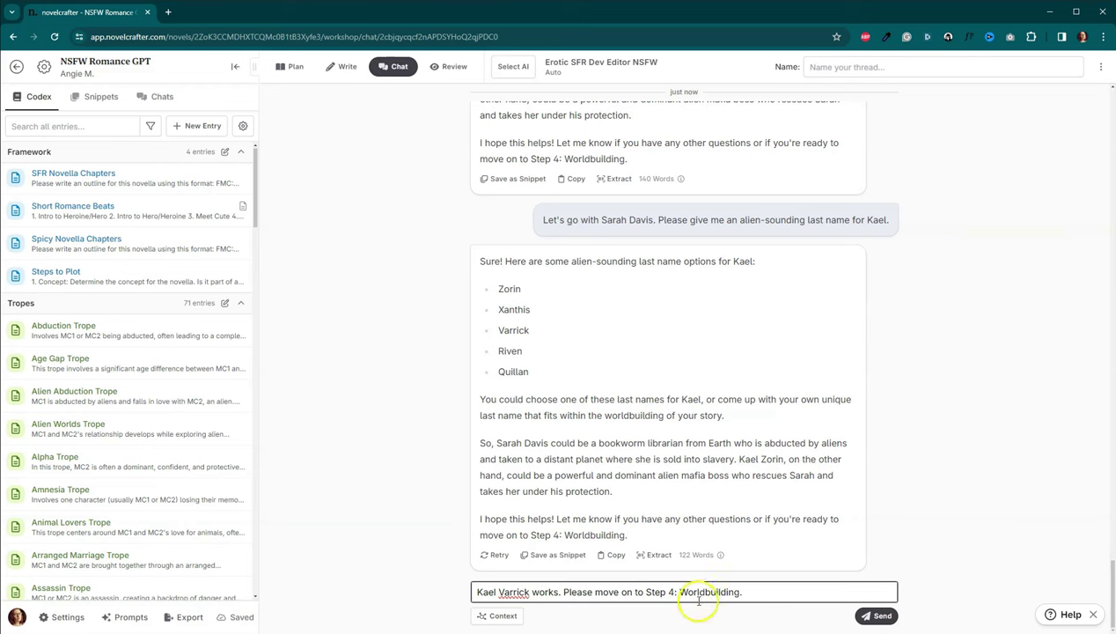
pyautogui.click(877, 615)
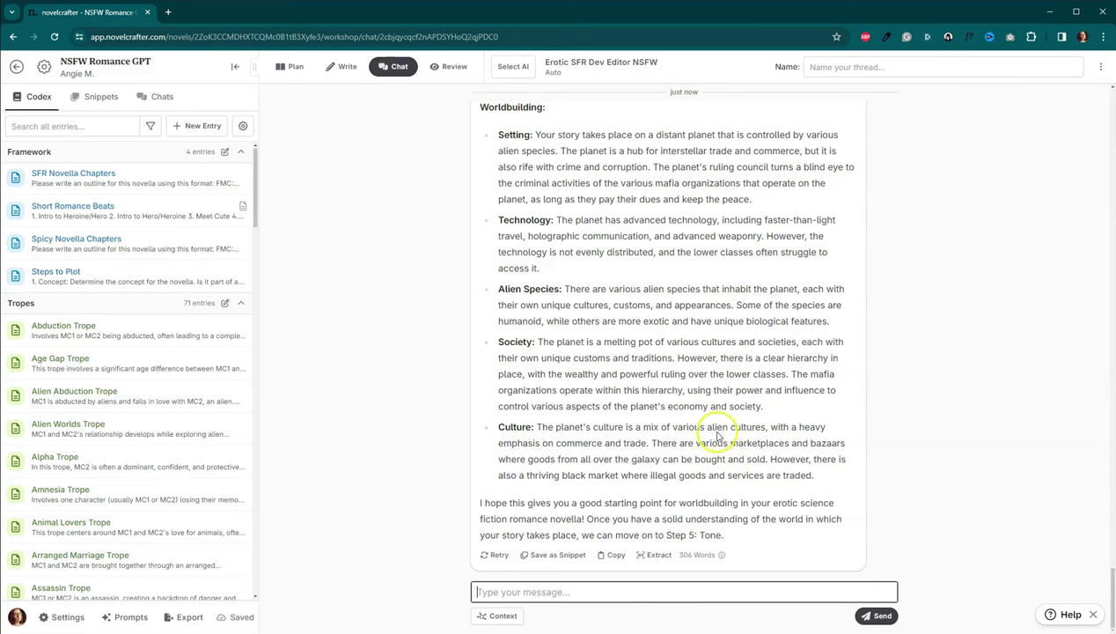
# - Ask the AI what the planet is called and what Kael's alien species is called
pyautogui.click(608, 595)
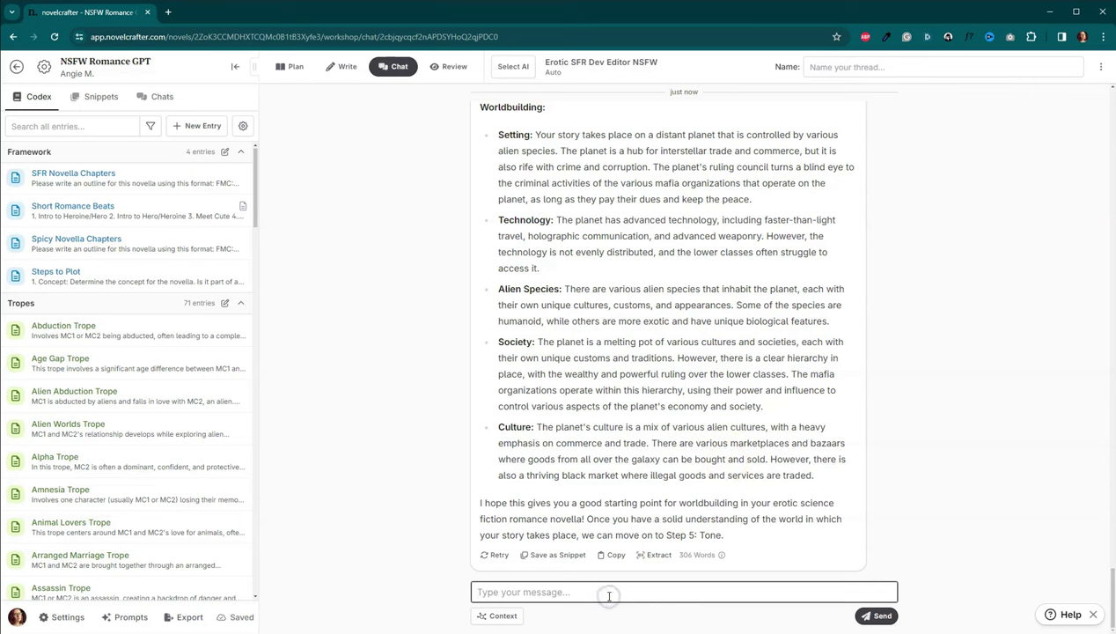
pyautogui.write('What is the name of the planet')
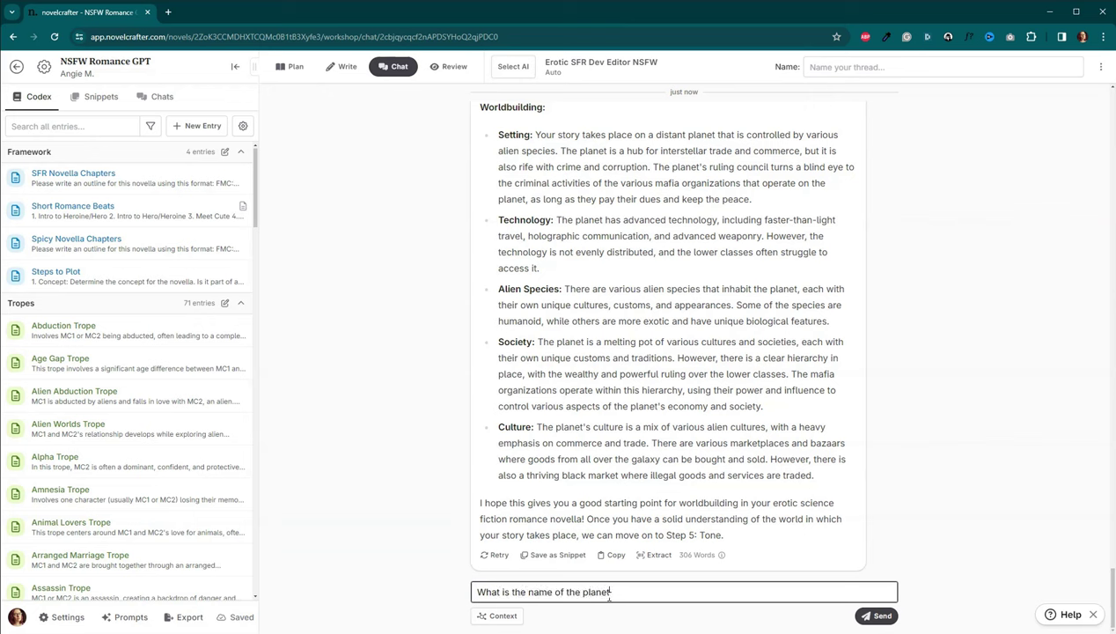
pyautogui.write('? What is the name of ')
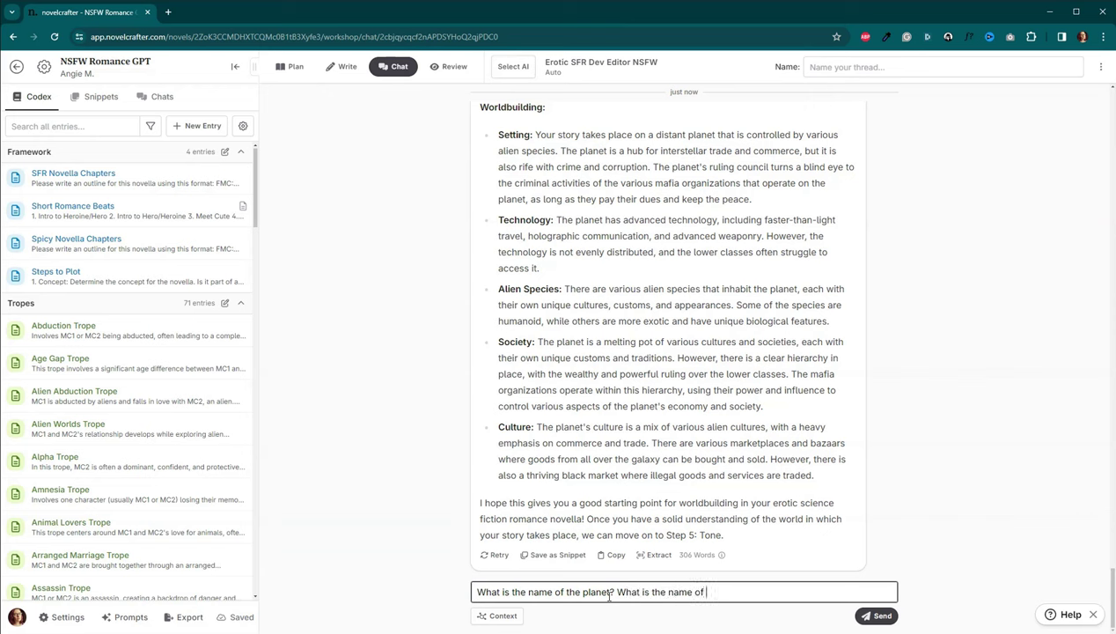
pyautogui.write("Kael's species of Alien")
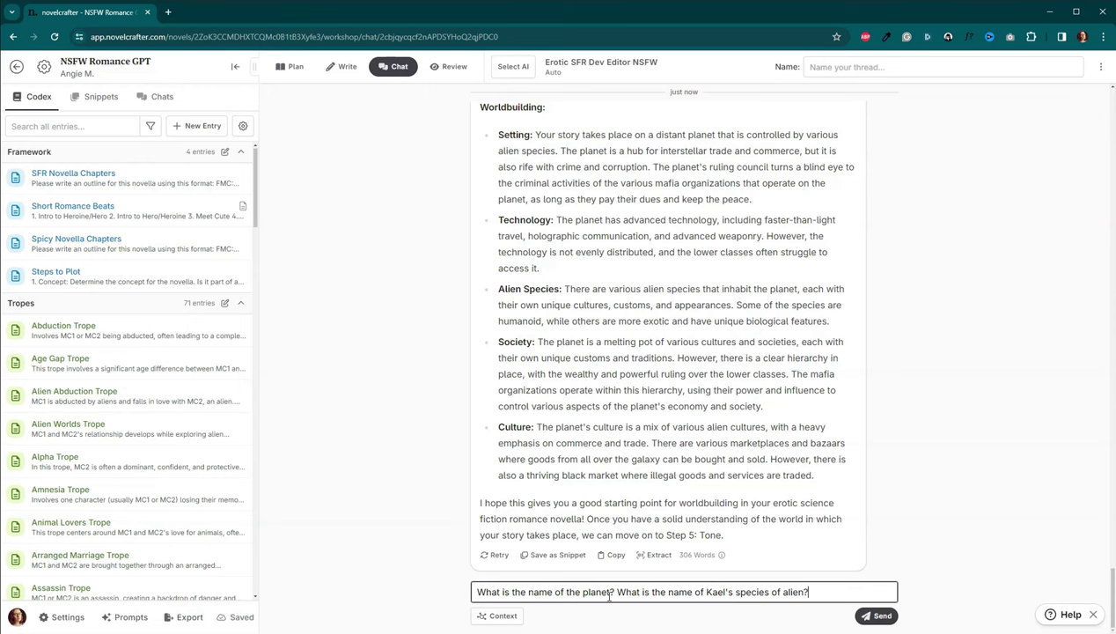
pyautogui.write('?')
pyautogui.click(876, 616)
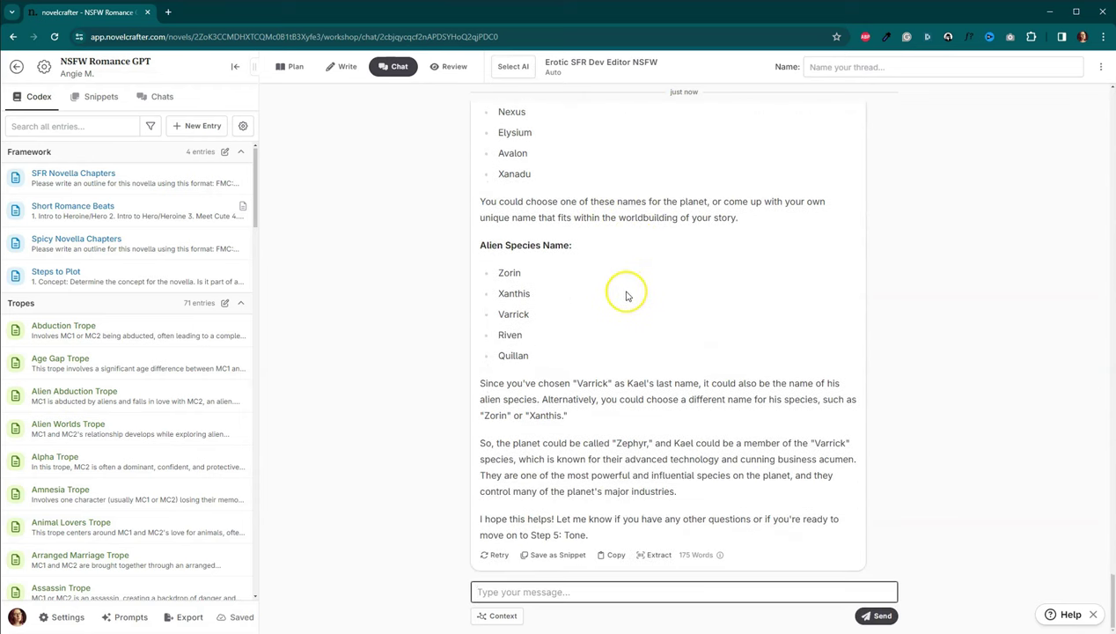
# - Draft 'Zephyr is the name of the planet and Xanthis is the name of the species' from copied names
pyautogui.scroll(2, 630, 295)
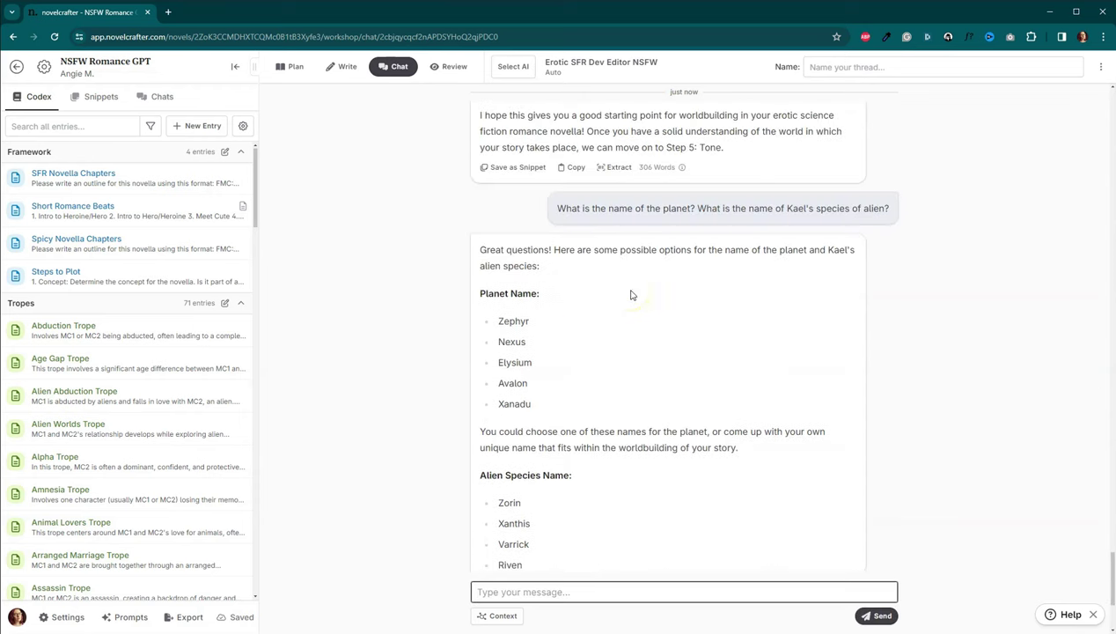
pyautogui.doubleClick(513, 363)
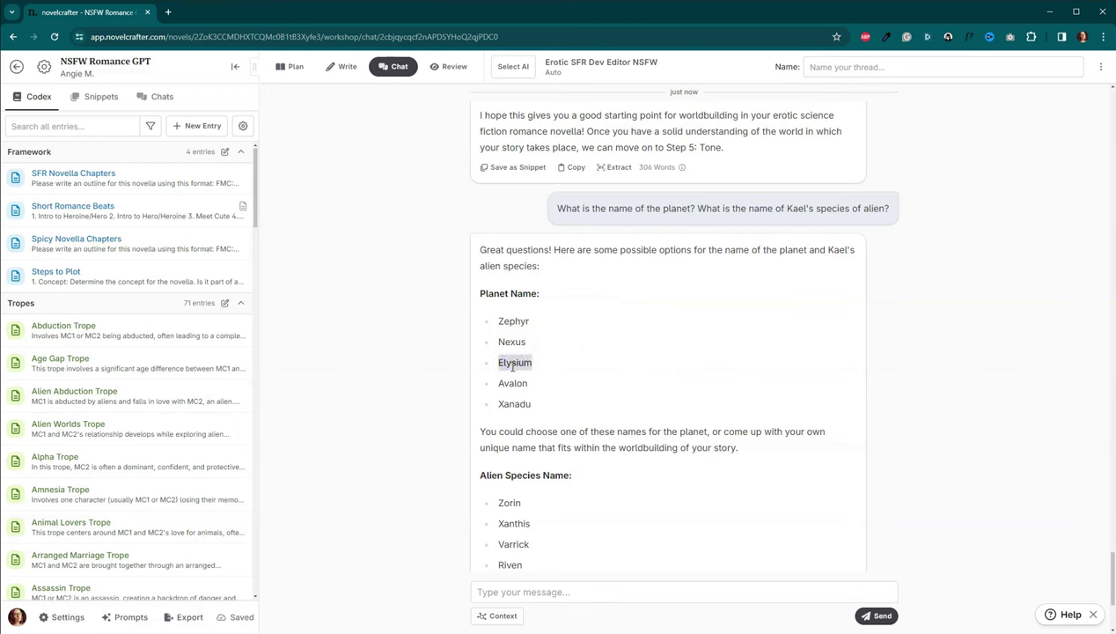
pyautogui.moveTo(512, 366); pyautogui.dragTo(518, 323)
pyautogui.doubleClick(518, 323)
pyautogui.hotkey('ctrl', 'c')
pyautogui.scroll(-3, 581, 457)
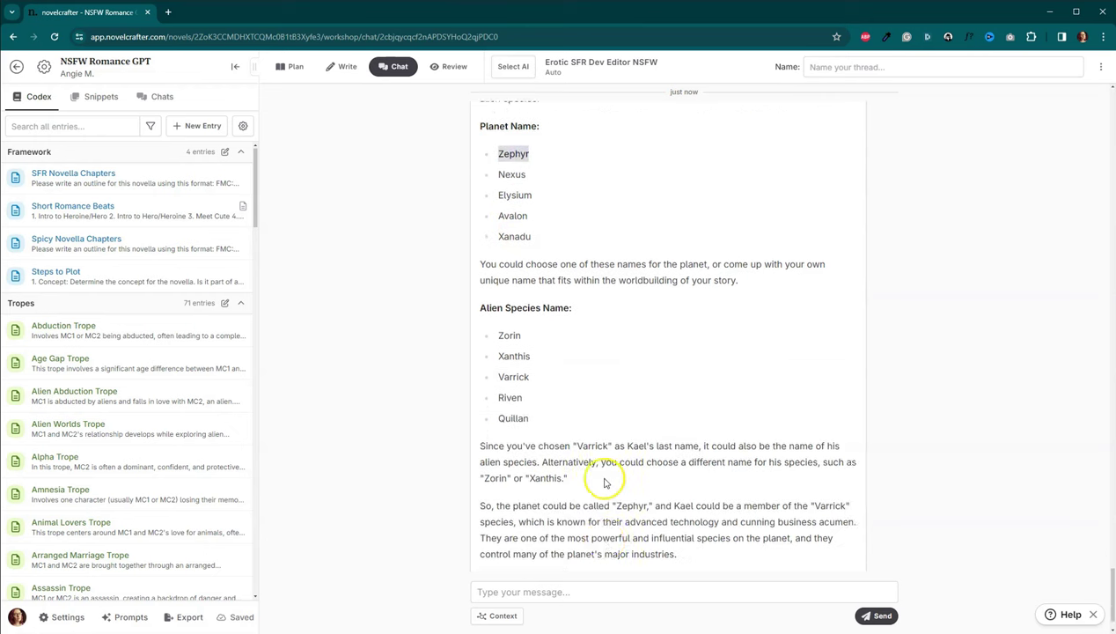
pyautogui.click(588, 594)
pyautogui.hotkey('ctrl', 'v')
pyautogui.write('is the')
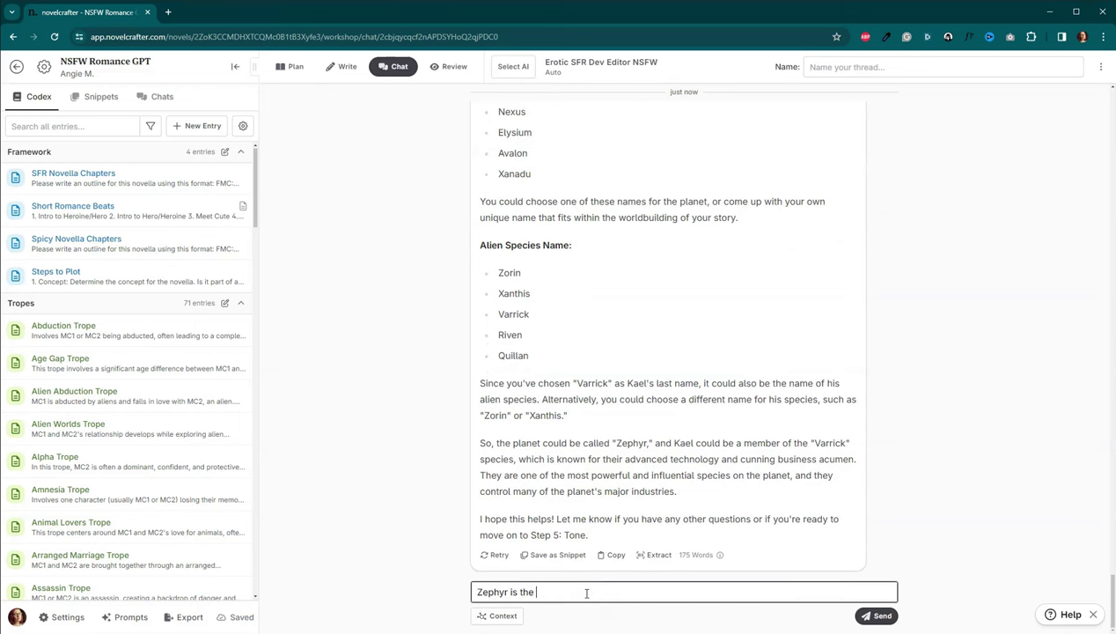
pyautogui.write(' name of the planet and')
pyautogui.doubleClick(514, 293)
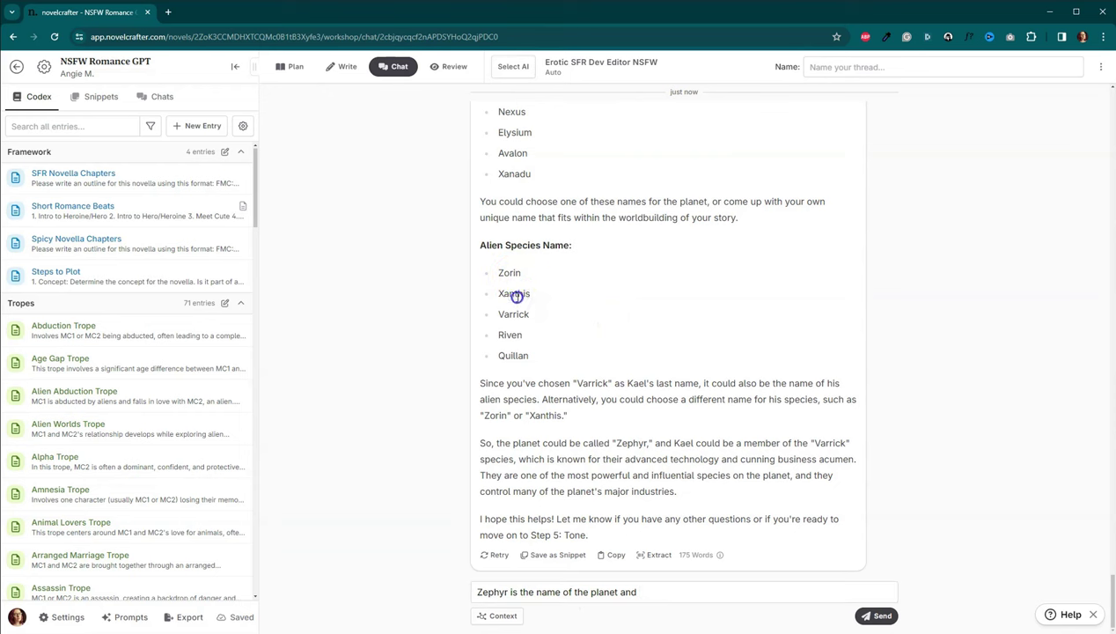
pyautogui.click(657, 588)
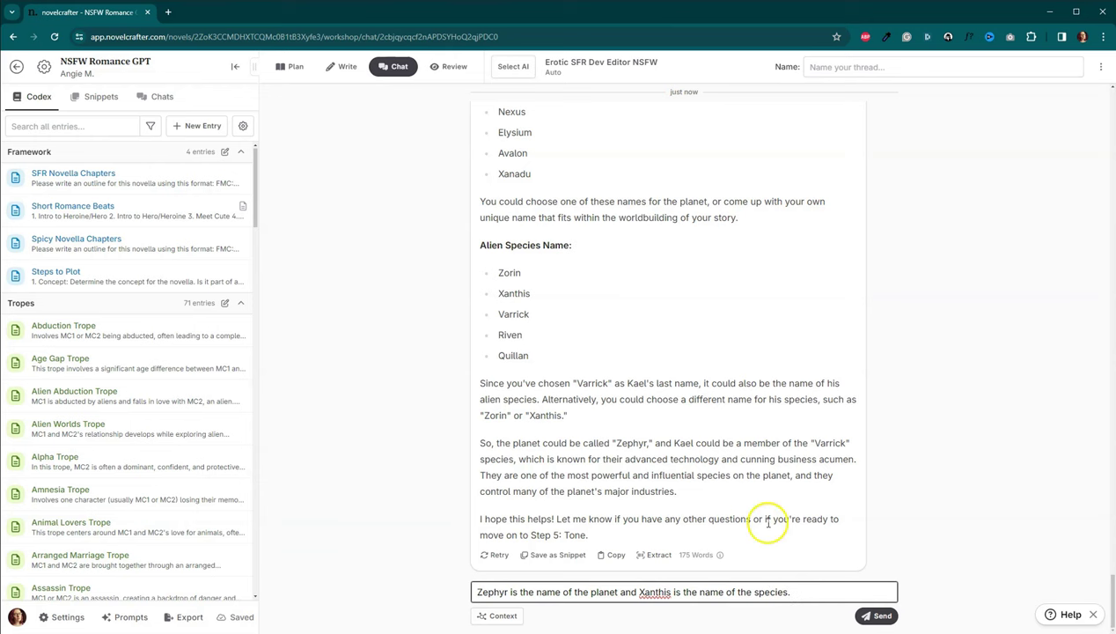
# - Send the message choosing Zephyr as the planet and Xanthis as the species
pyautogui.click(875, 614)
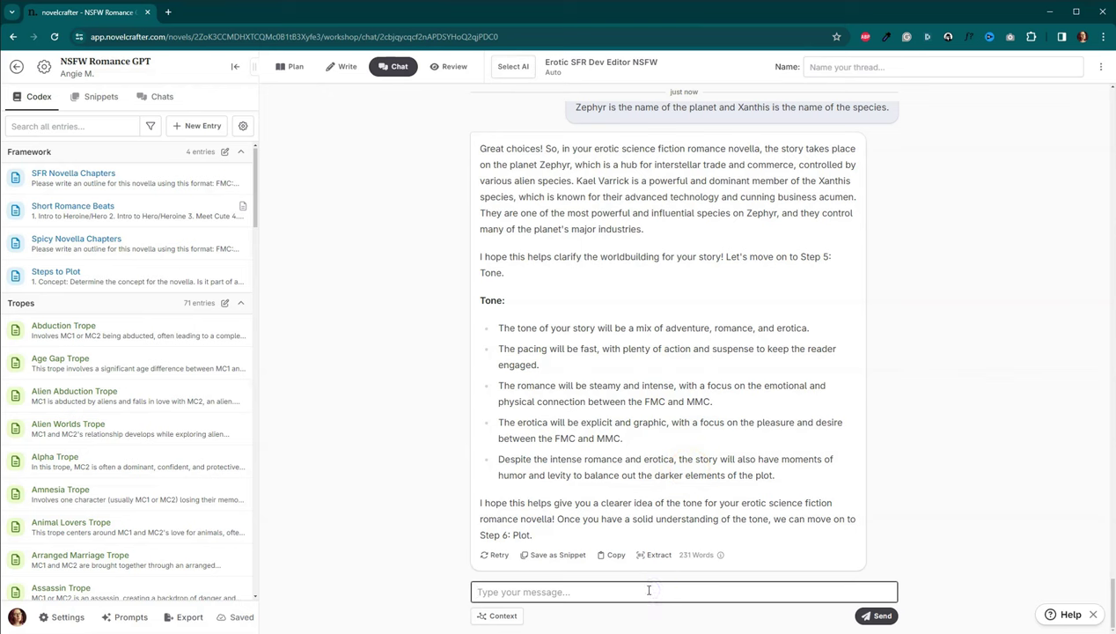
# - Review the Steps to Plot codex entry, then send a message telling the AI to move on
pyautogui.click(170, 279)
pyautogui.scroll(-5, 374, 361)
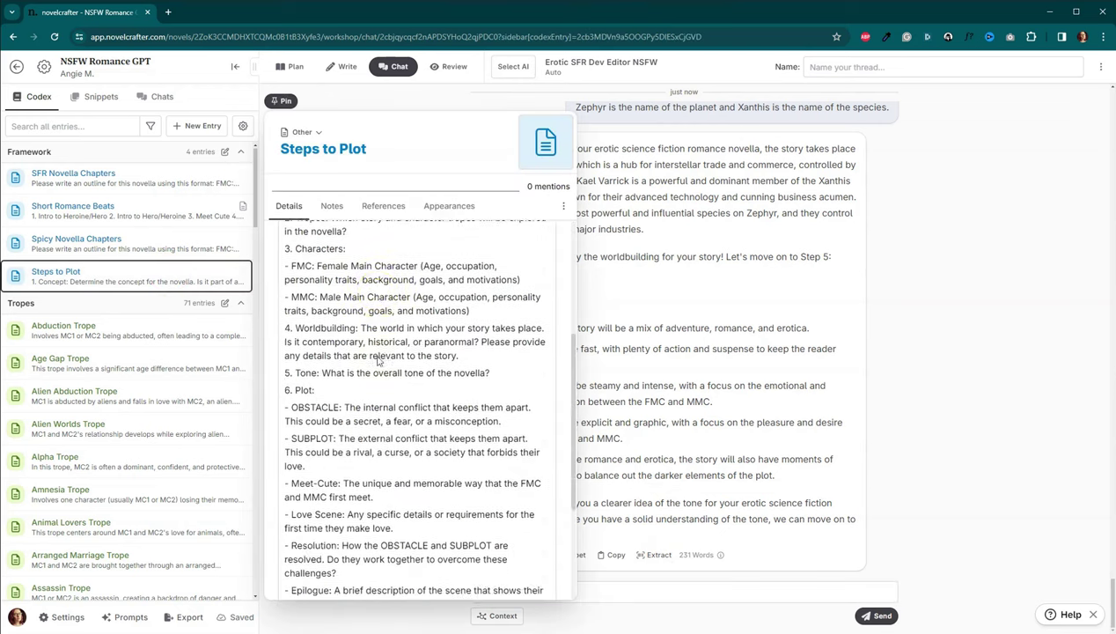
pyautogui.scroll(1, 374, 357)
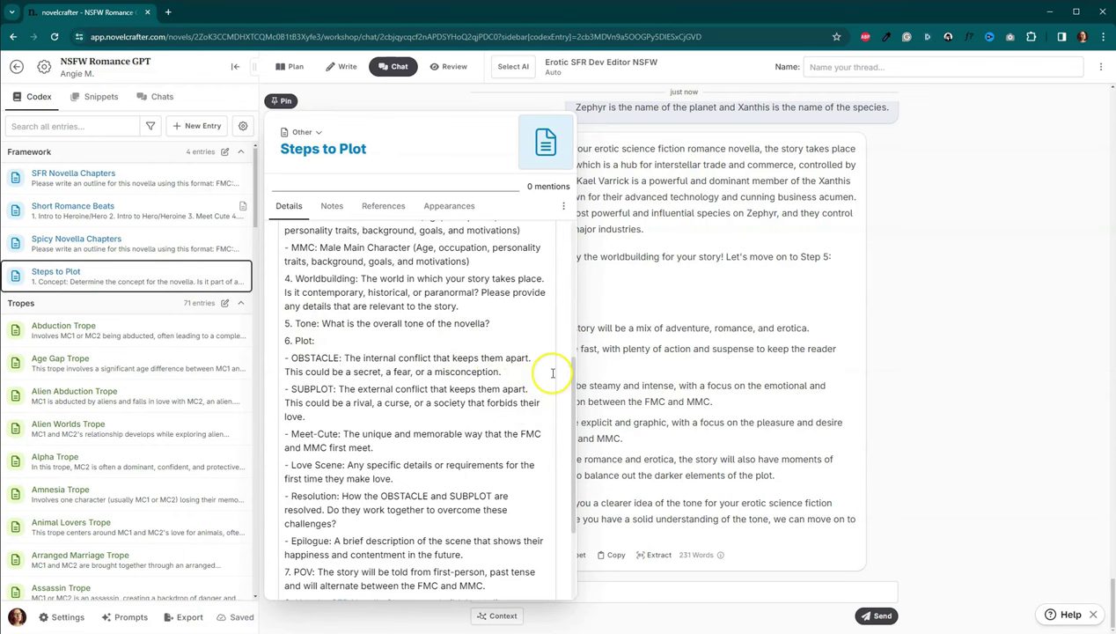
pyautogui.click(706, 594)
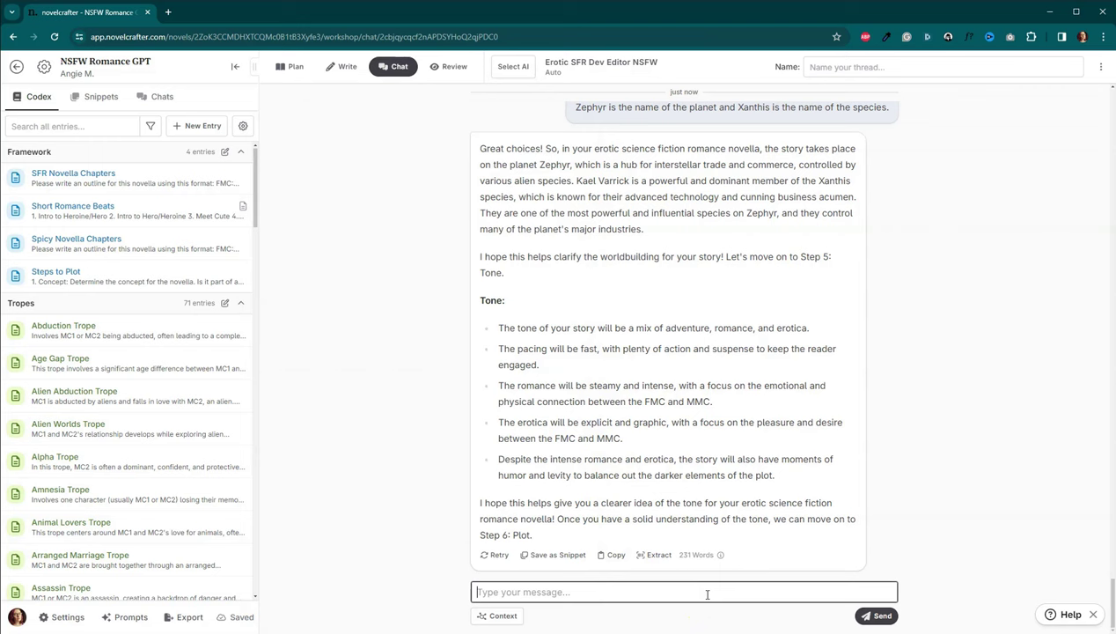
pyautogui.write("Great. Let's move on.")
pyautogui.click(875, 616)
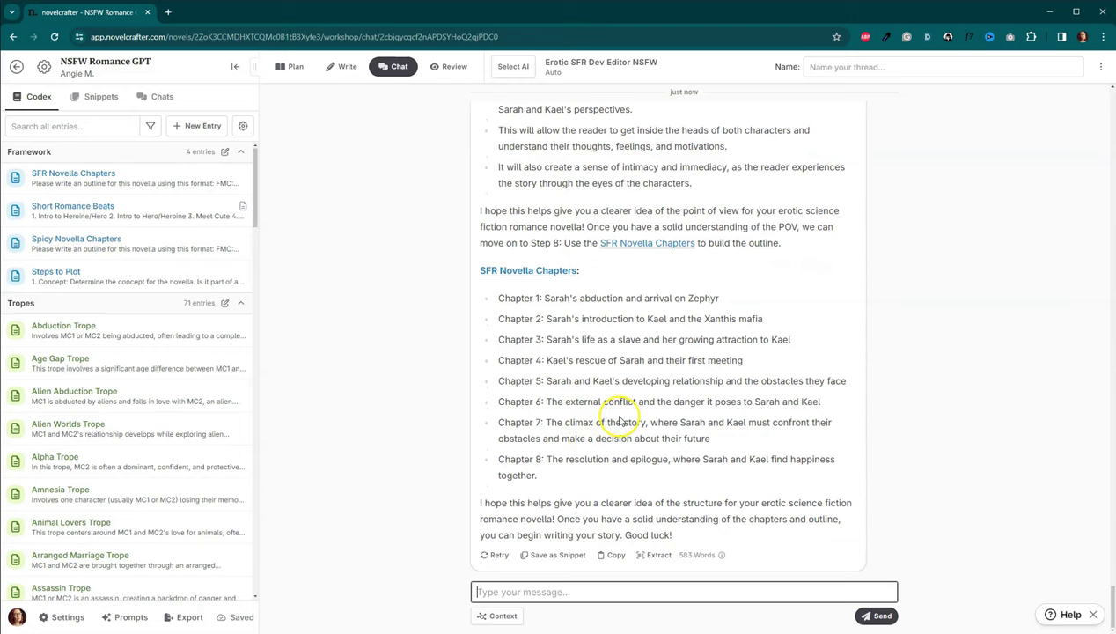
pyautogui.scroll(2, 616, 414)
pyautogui.scroll(-2, 615, 449)
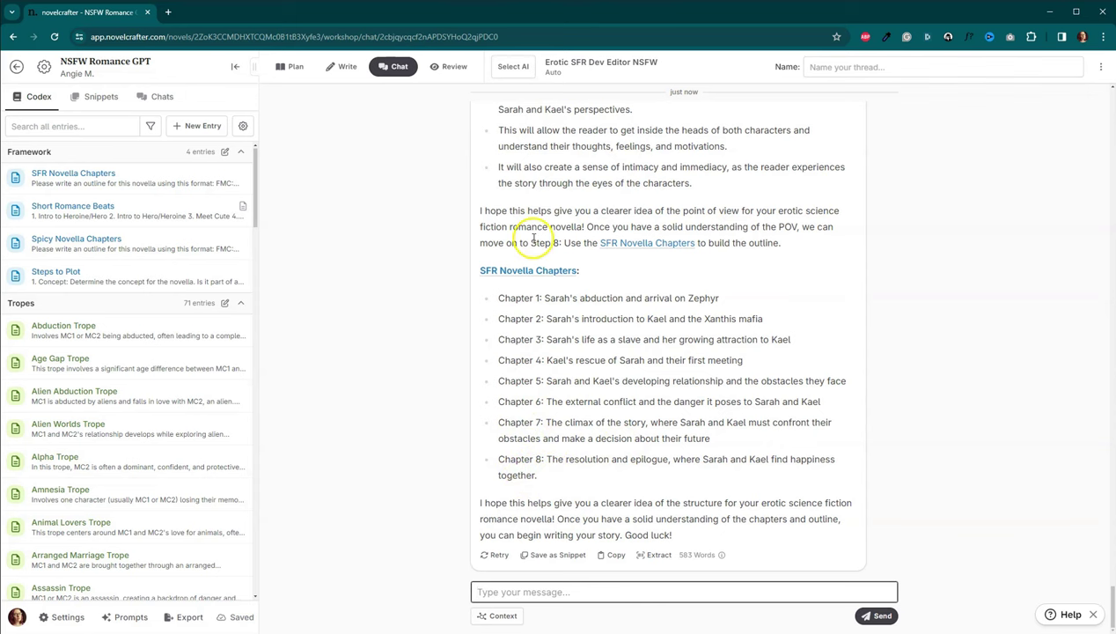
pyautogui.scroll(2, 698, 355)
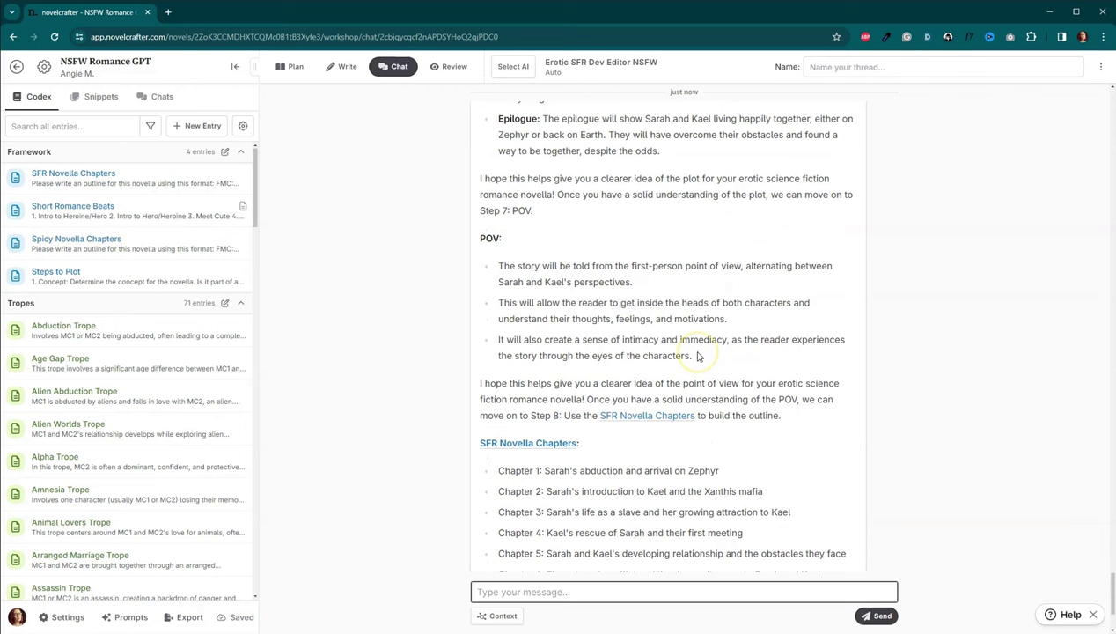
pyautogui.scroll(5, 636, 169)
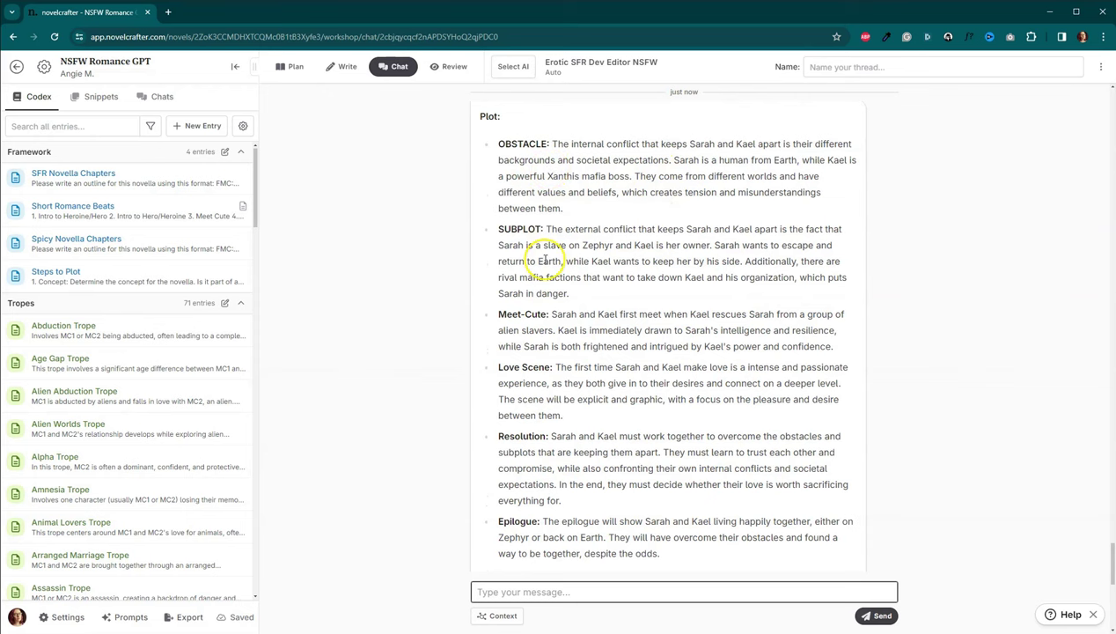
pyautogui.scroll(-2, 543, 259)
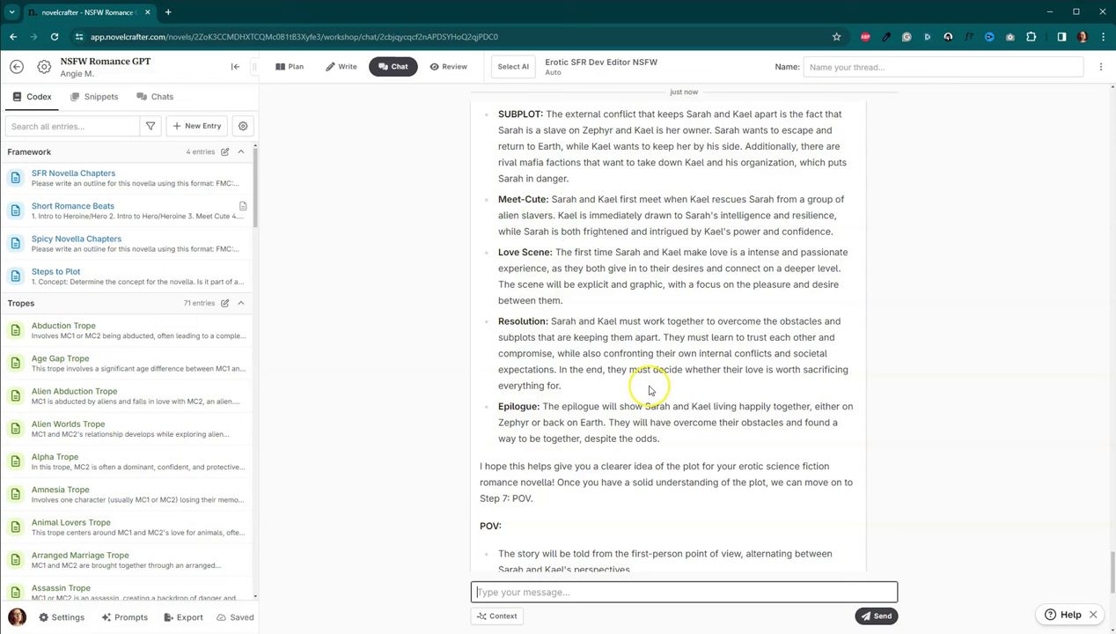
pyautogui.scroll(-8, 649, 390)
# - Ask the AI to rebuild the outline incorporating the SFR Novella Chapters format, correcting a typo first
pyautogui.click(611, 591)
pyautogui.write('Gre')
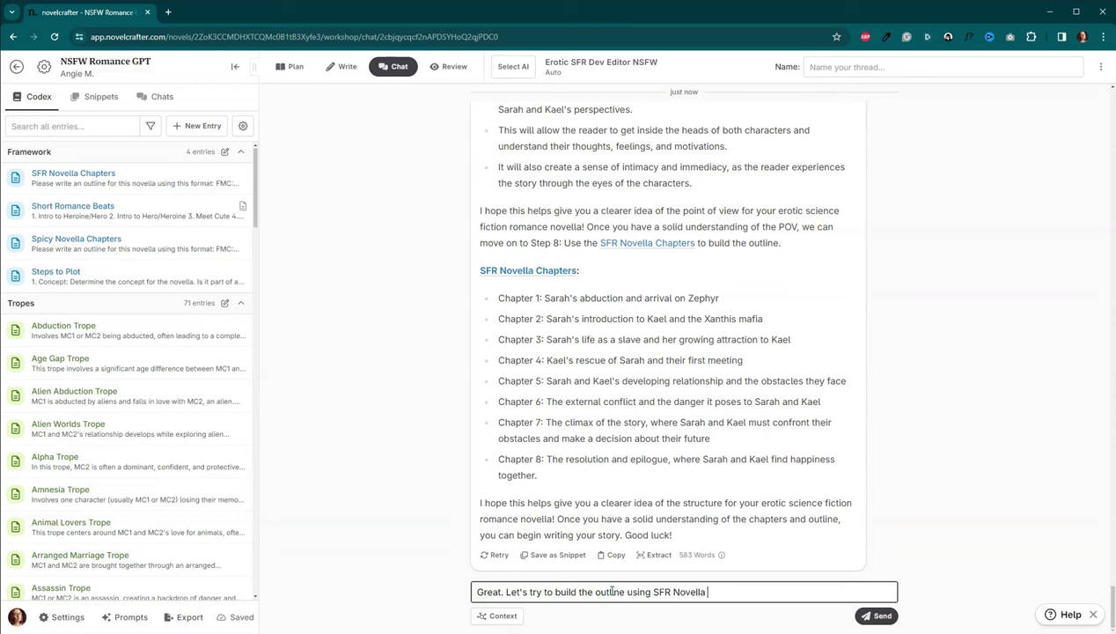
pyautogui.write('ers again. Incorporated the inf')
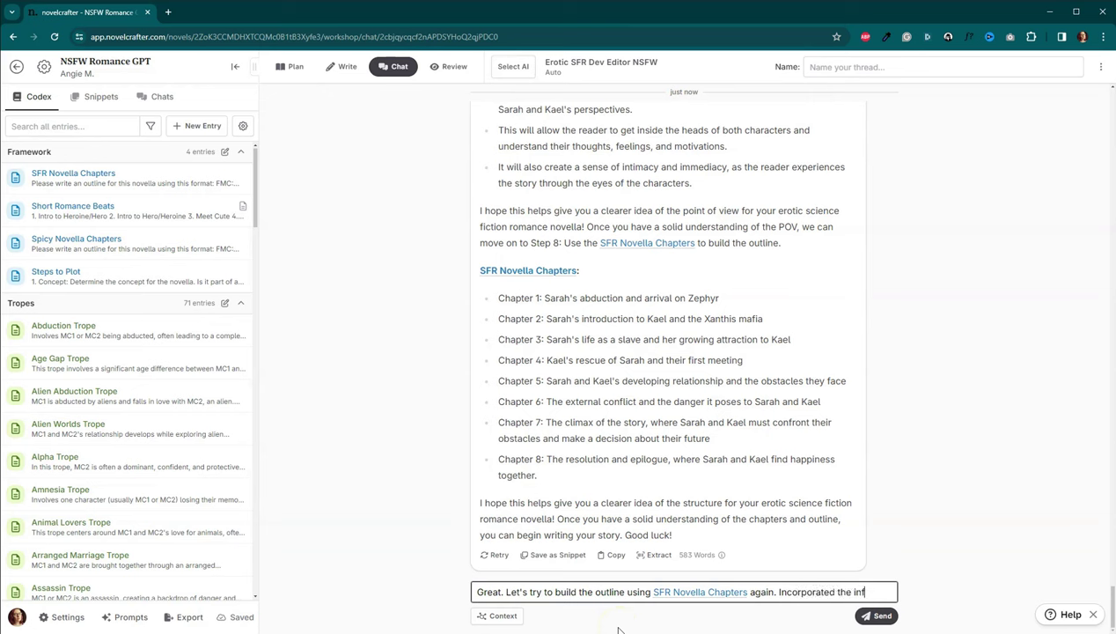
pyautogui.write('ion from above.')
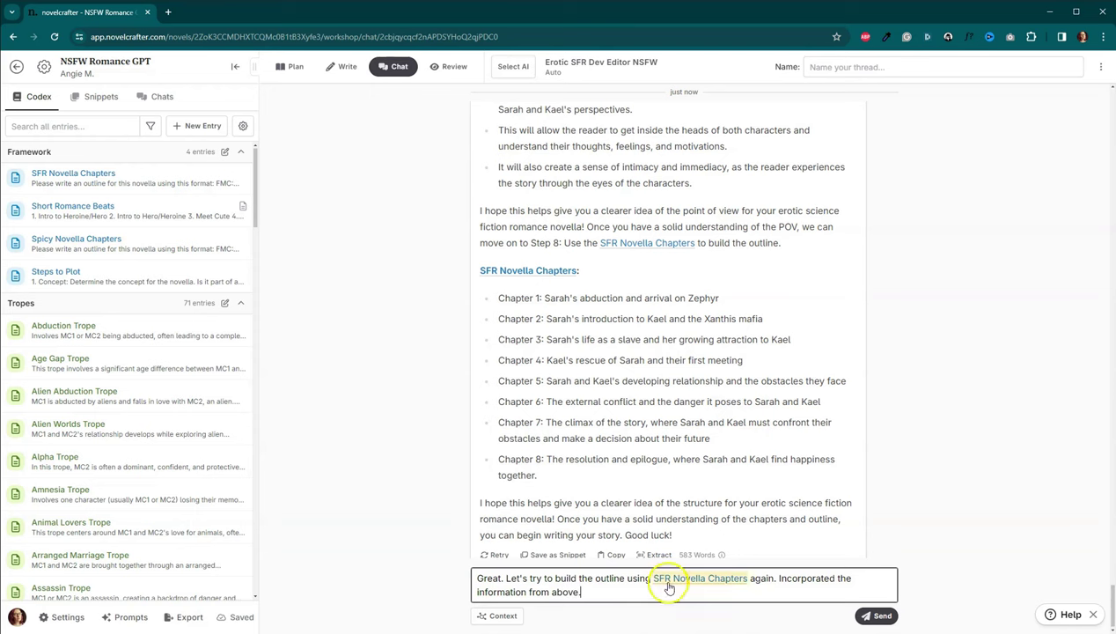
pyautogui.click(832, 579)
pyautogui.click(880, 615)
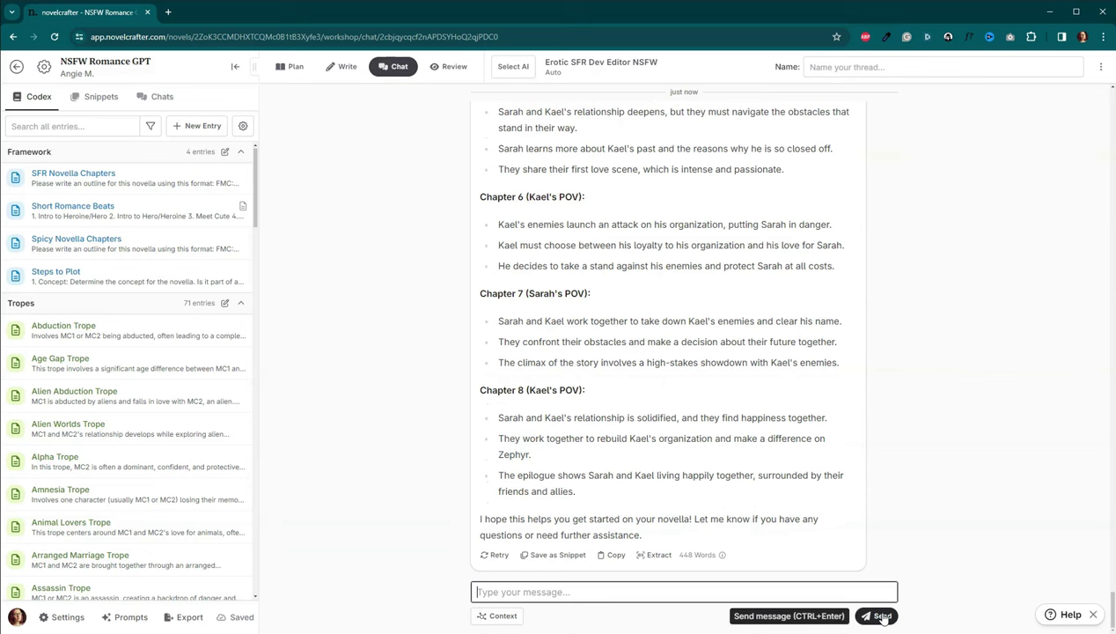
# - Tell the AI SFR Novella Chapters has 14 chapters and an epilogue, and ask why only 8 appear
pyautogui.write('W')
pyautogui.press('BackSpace')
pyautogui.press('BackSpace')
pyautogui.press('BackSpace')
pyautogui.press('BackSpace')
pyautogui.write('SFR Novella Chapters has')
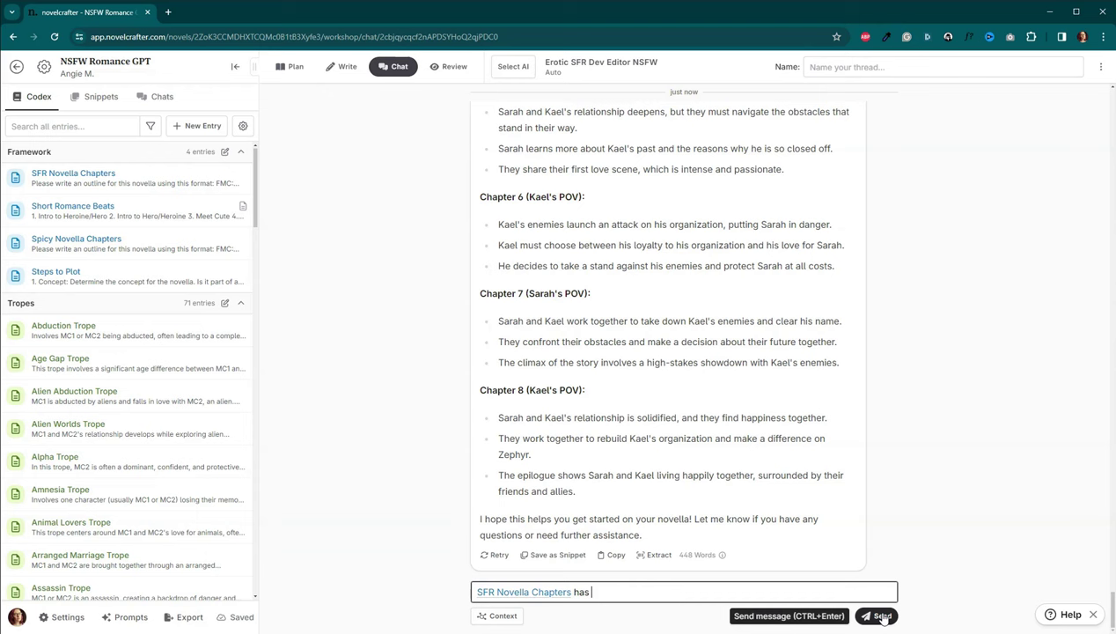
pyautogui.write('14 chapters and an epilog')
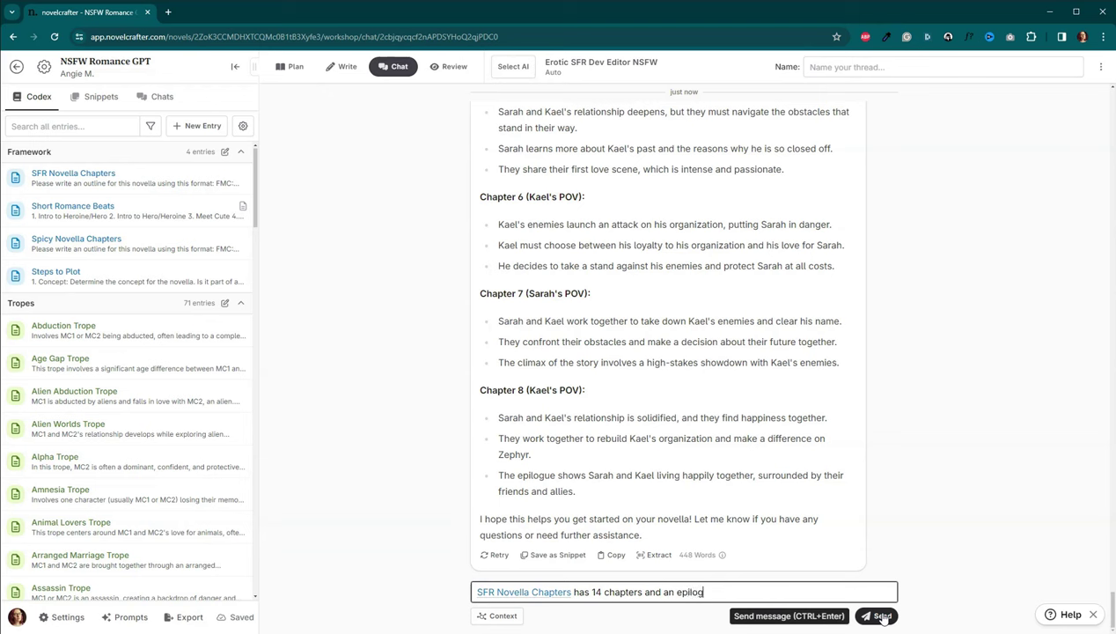
pyautogui.write('ue. Why do we keep getting')
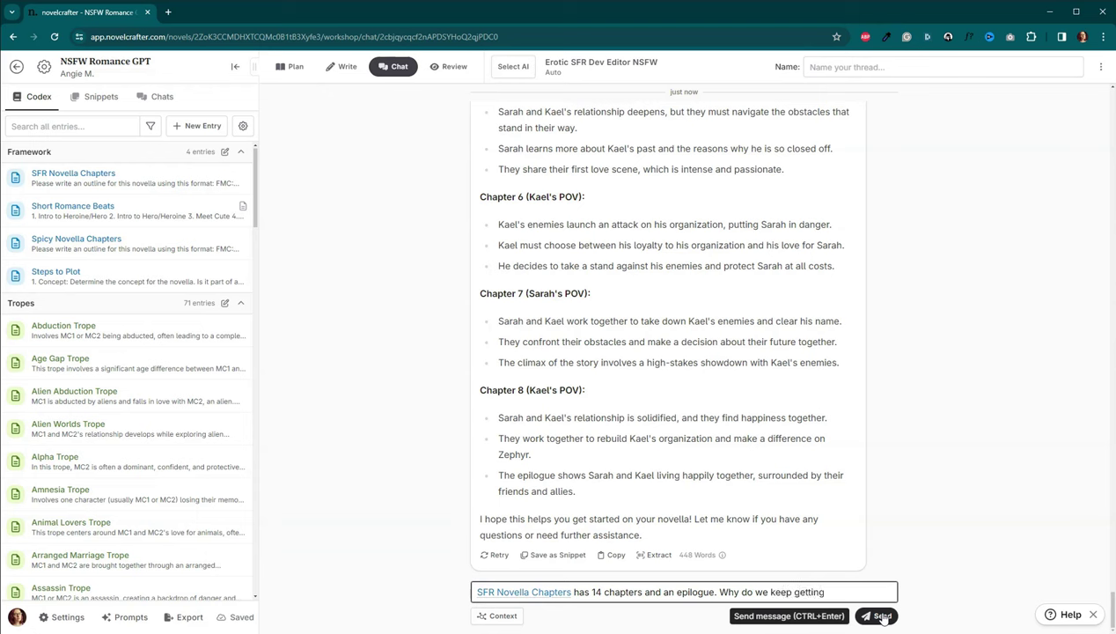
pyautogui.write(' 8 instead?')
pyautogui.click(880, 616)
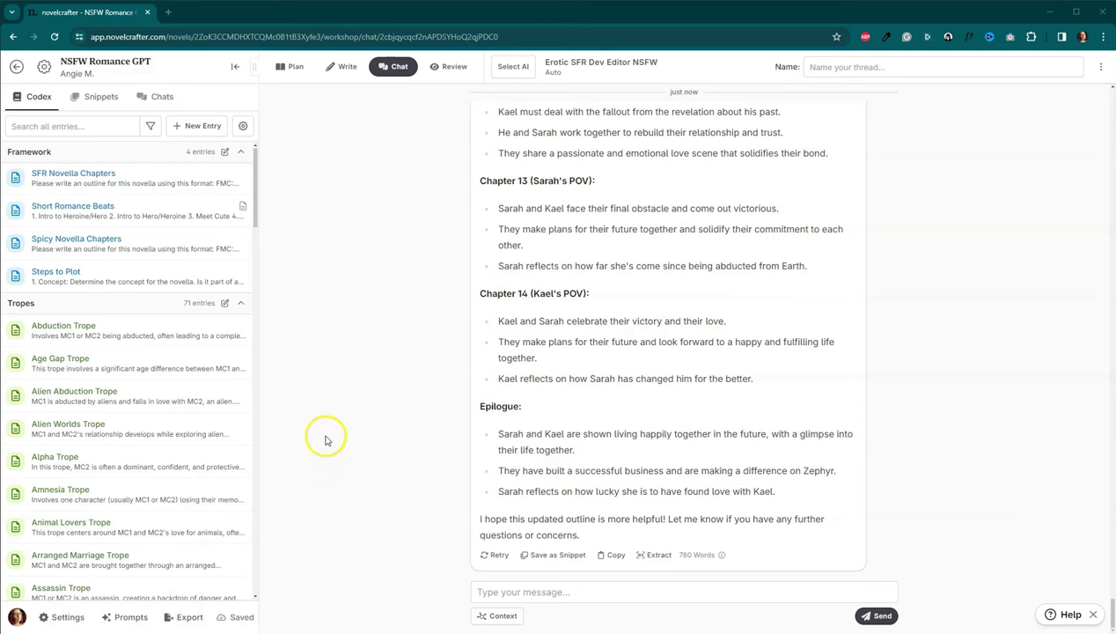
pyautogui.click(325, 403)
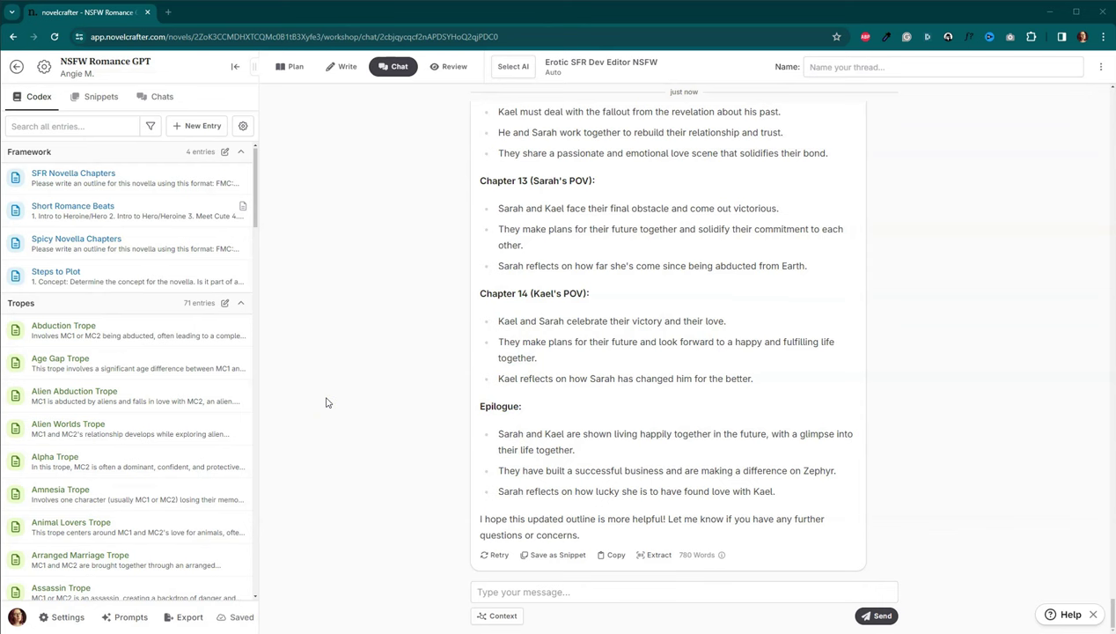